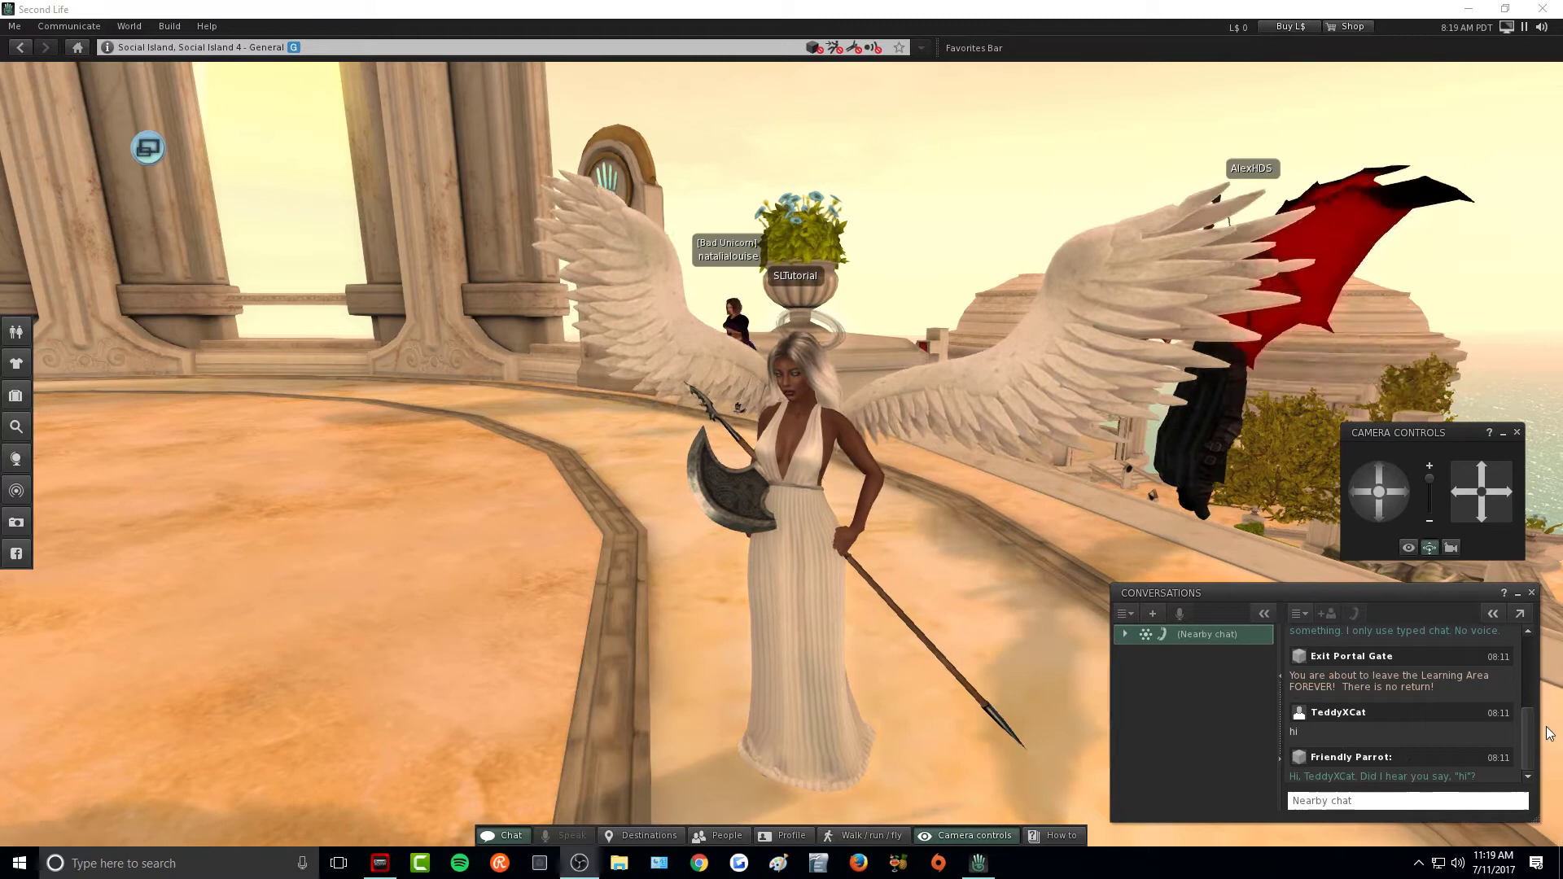
- Show the nearby chat participant list and greet everyone with 'Hello Everyone'
scroll(1537, 716, up, 5)
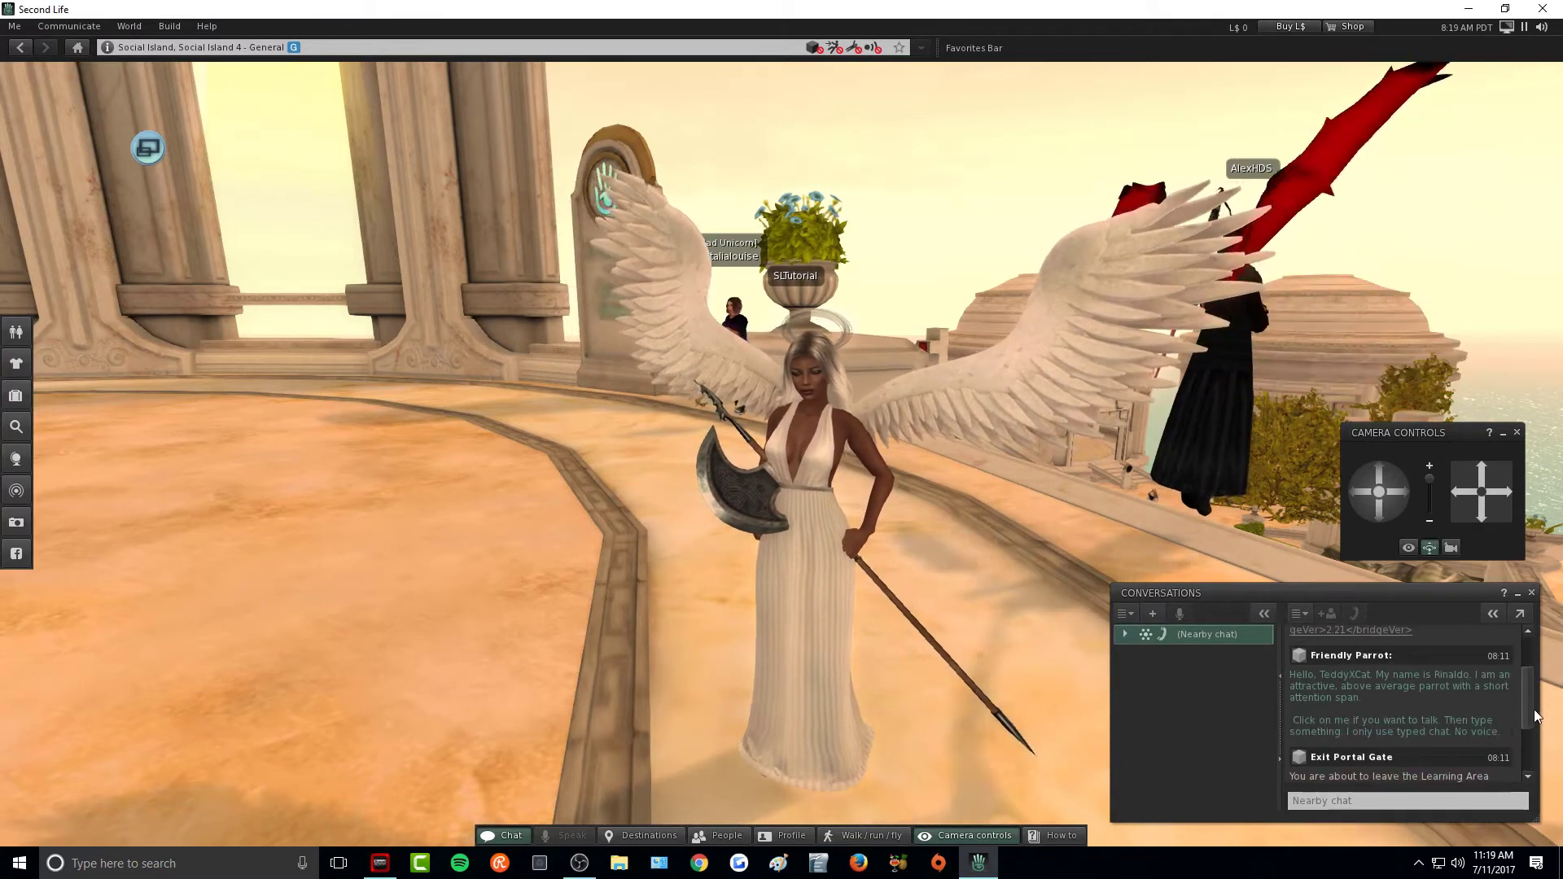
scroll(1537, 716, down, 5)
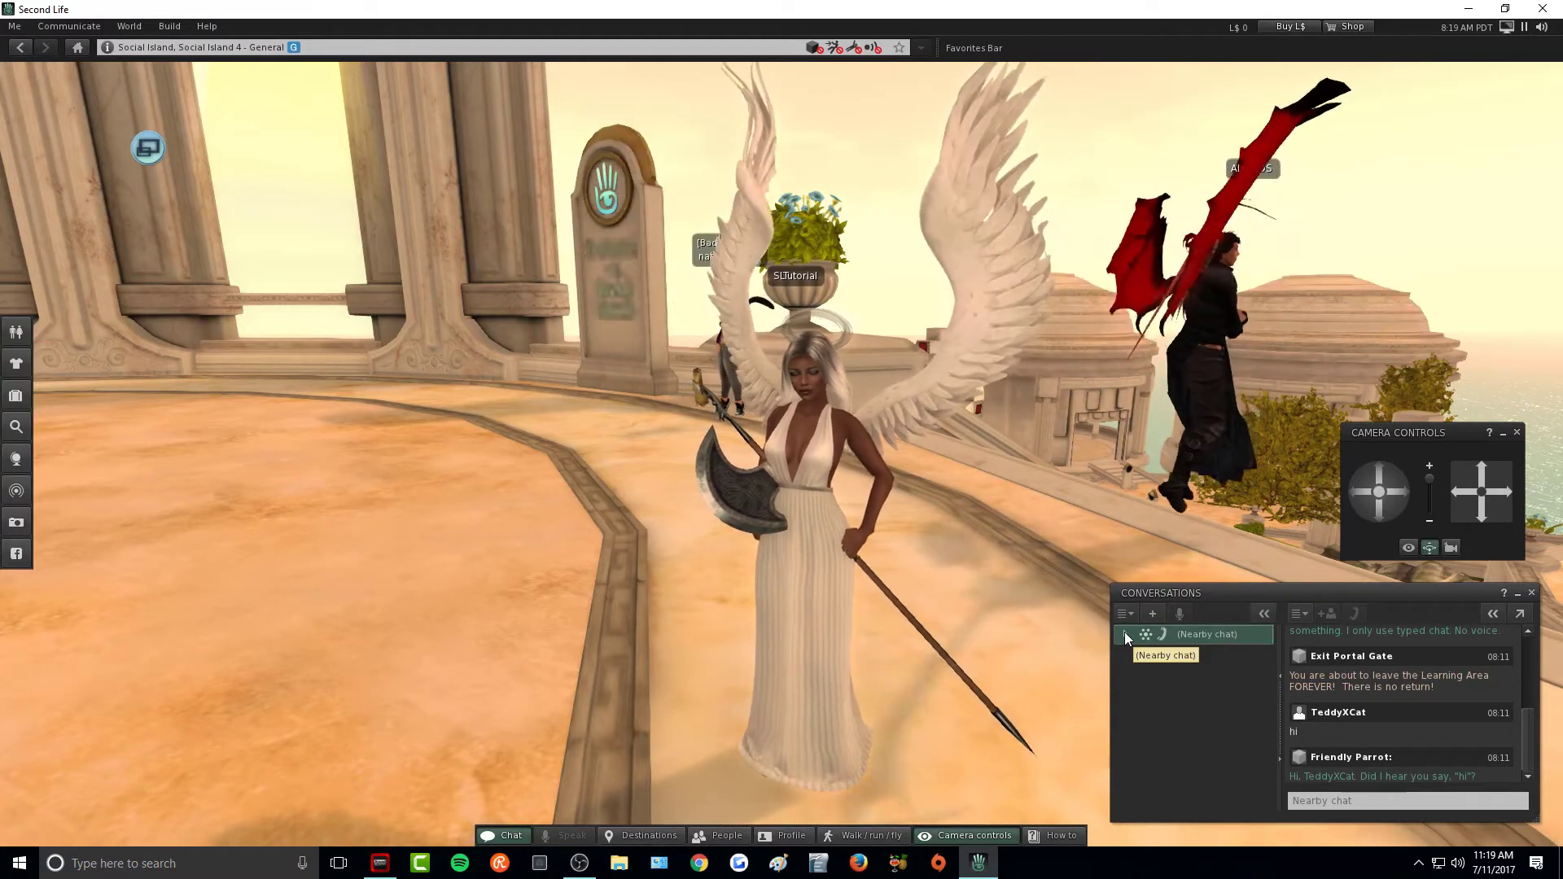
click(1125, 633)
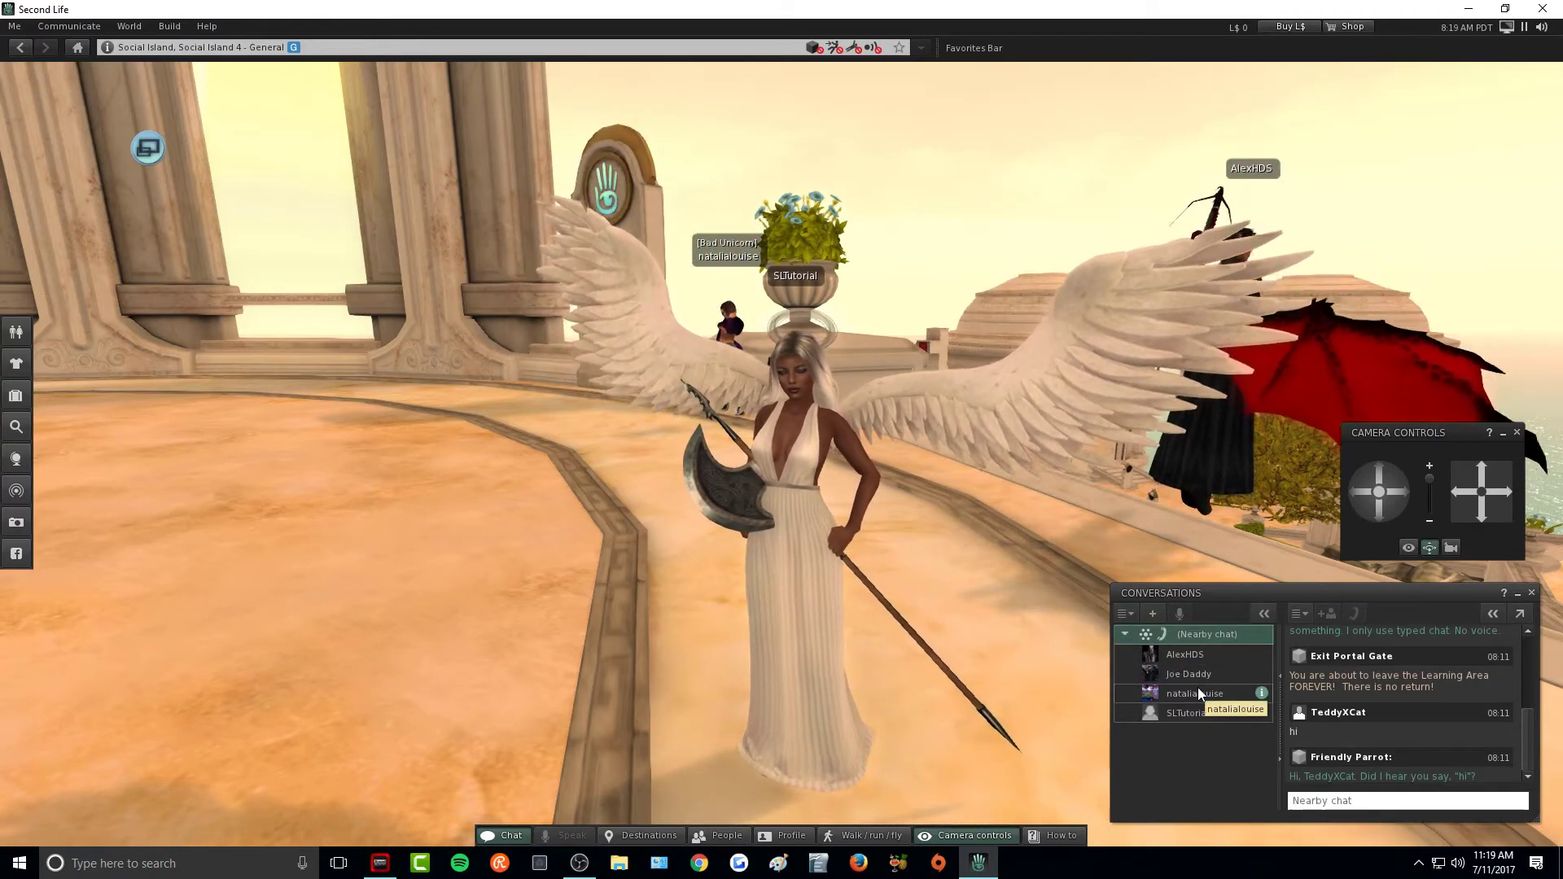
click(1330, 800)
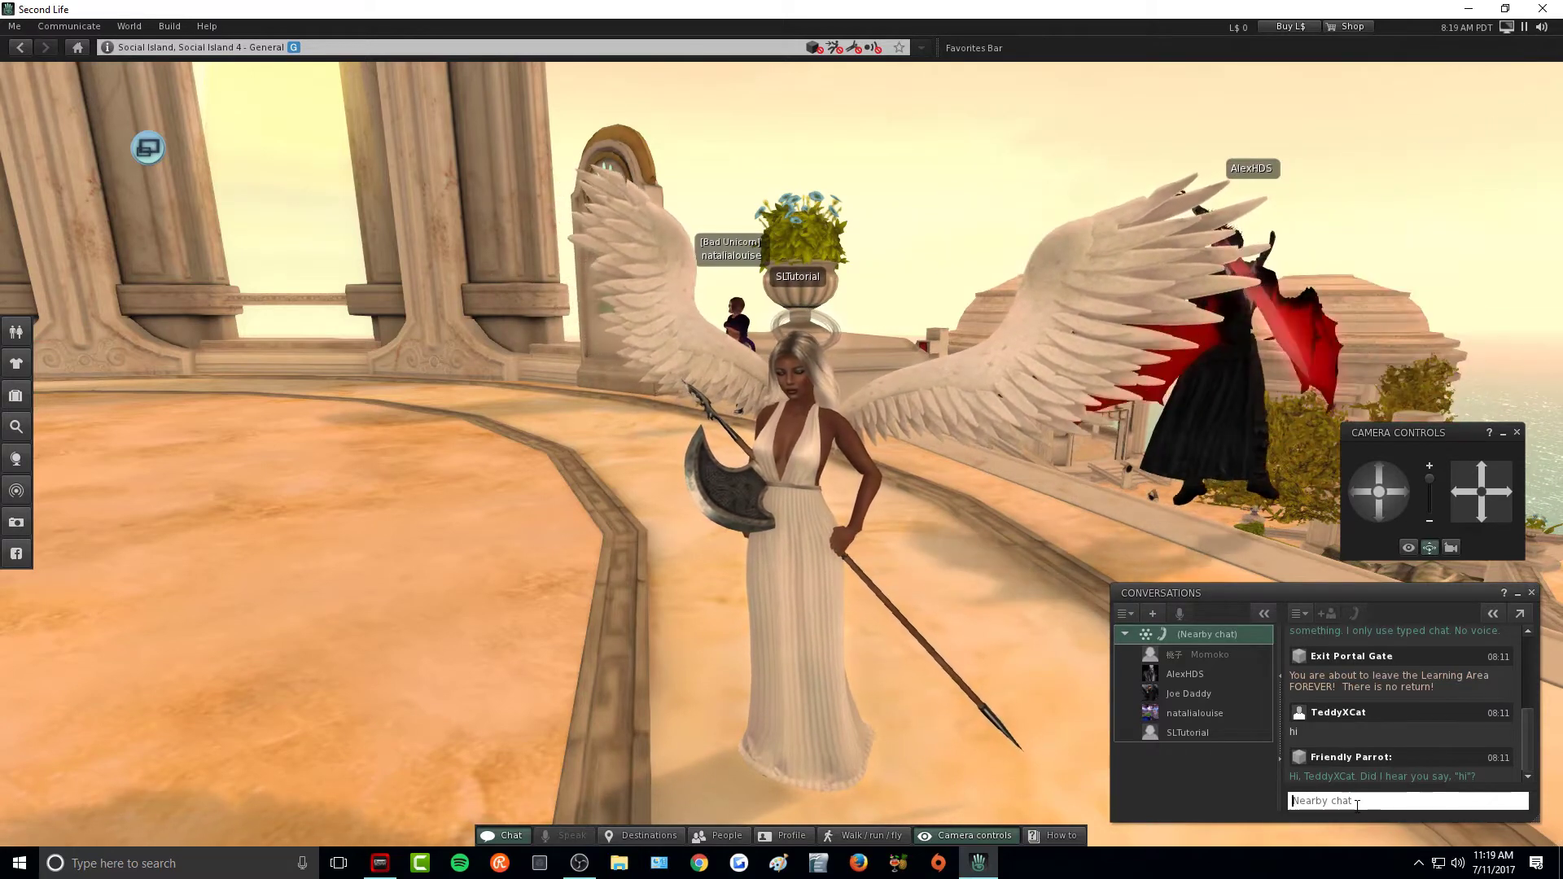
text(Hello Everyone)
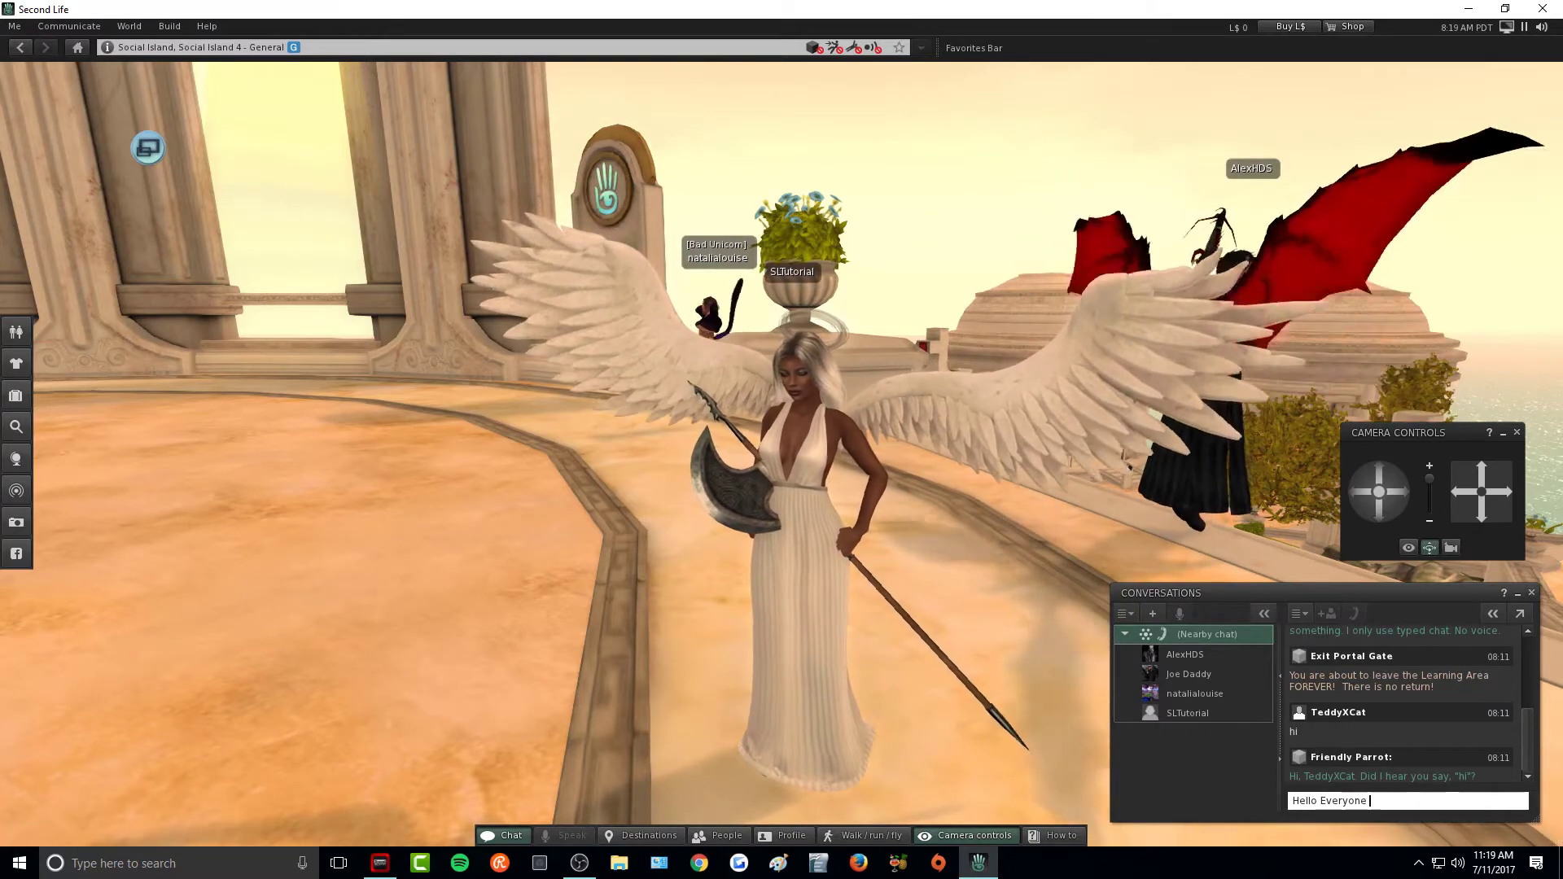
key(Return)
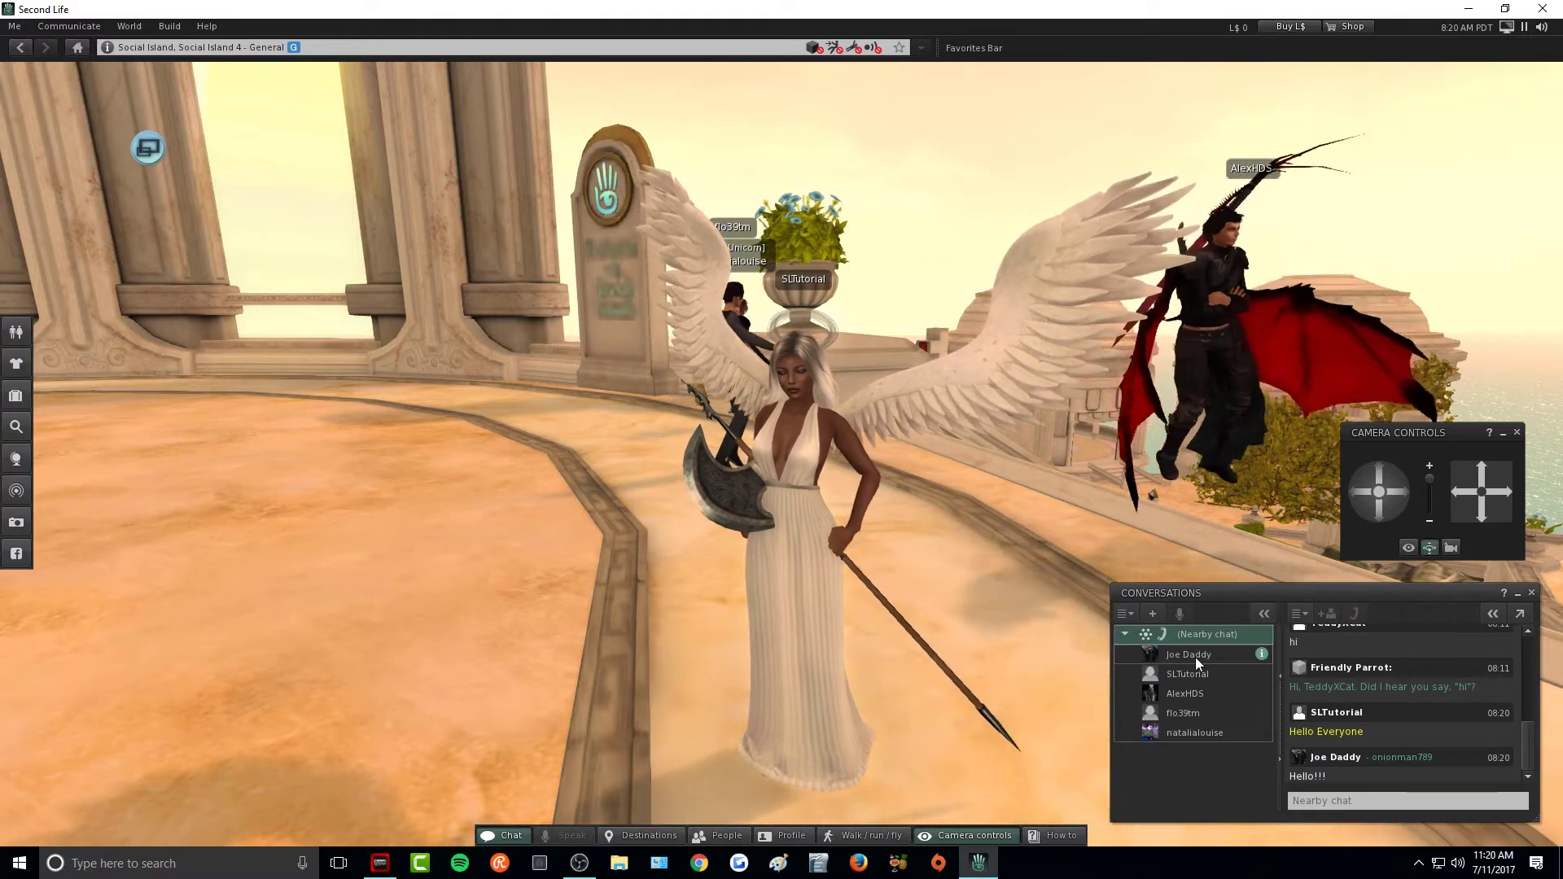
right_click(1170, 656)
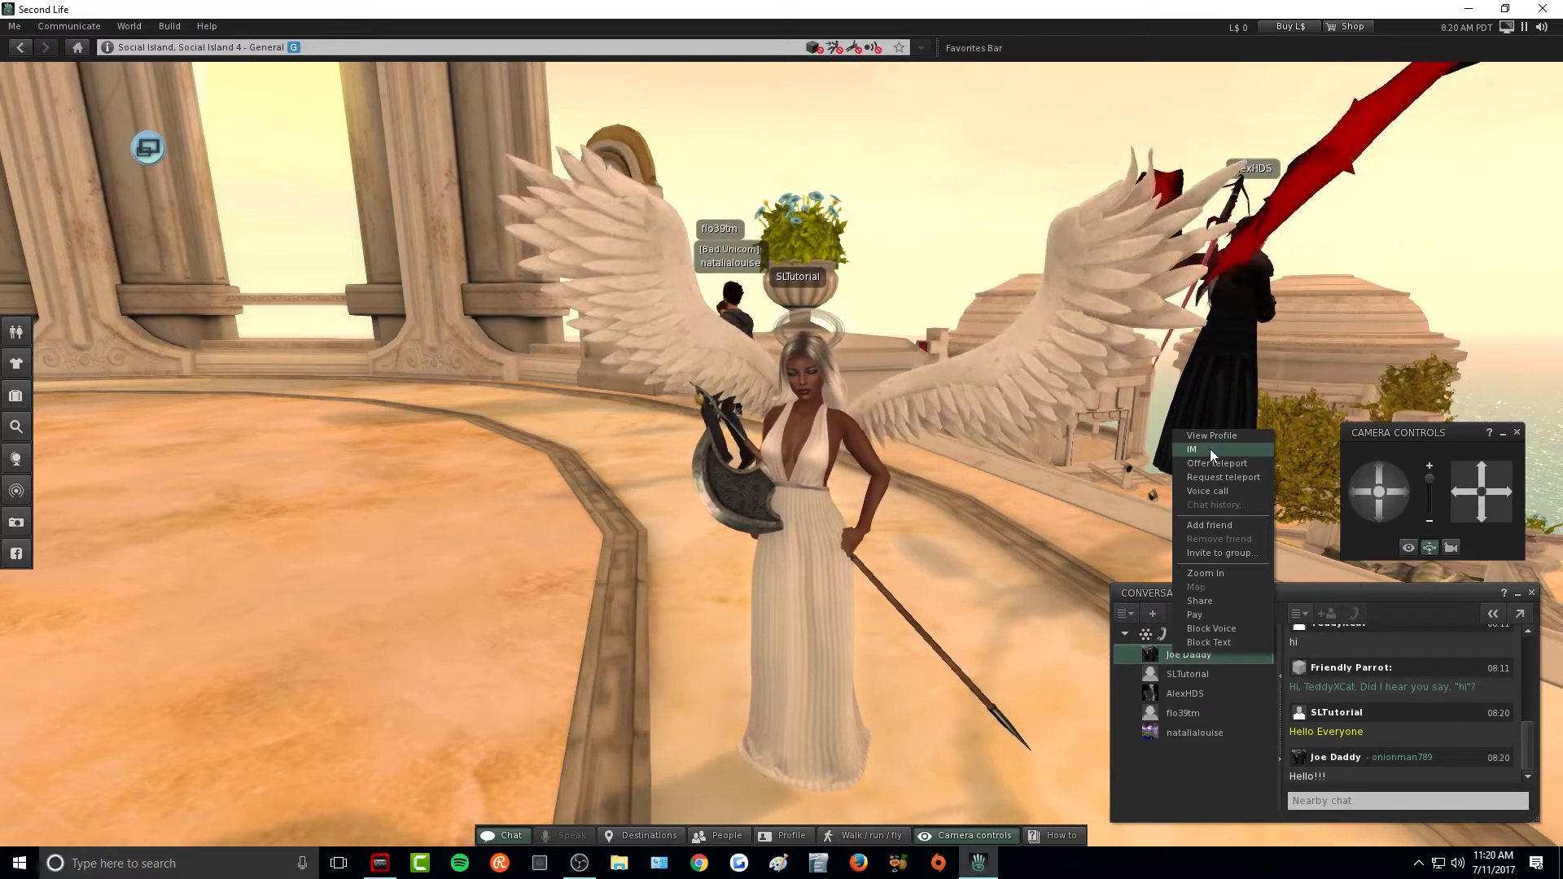
click(1201, 449)
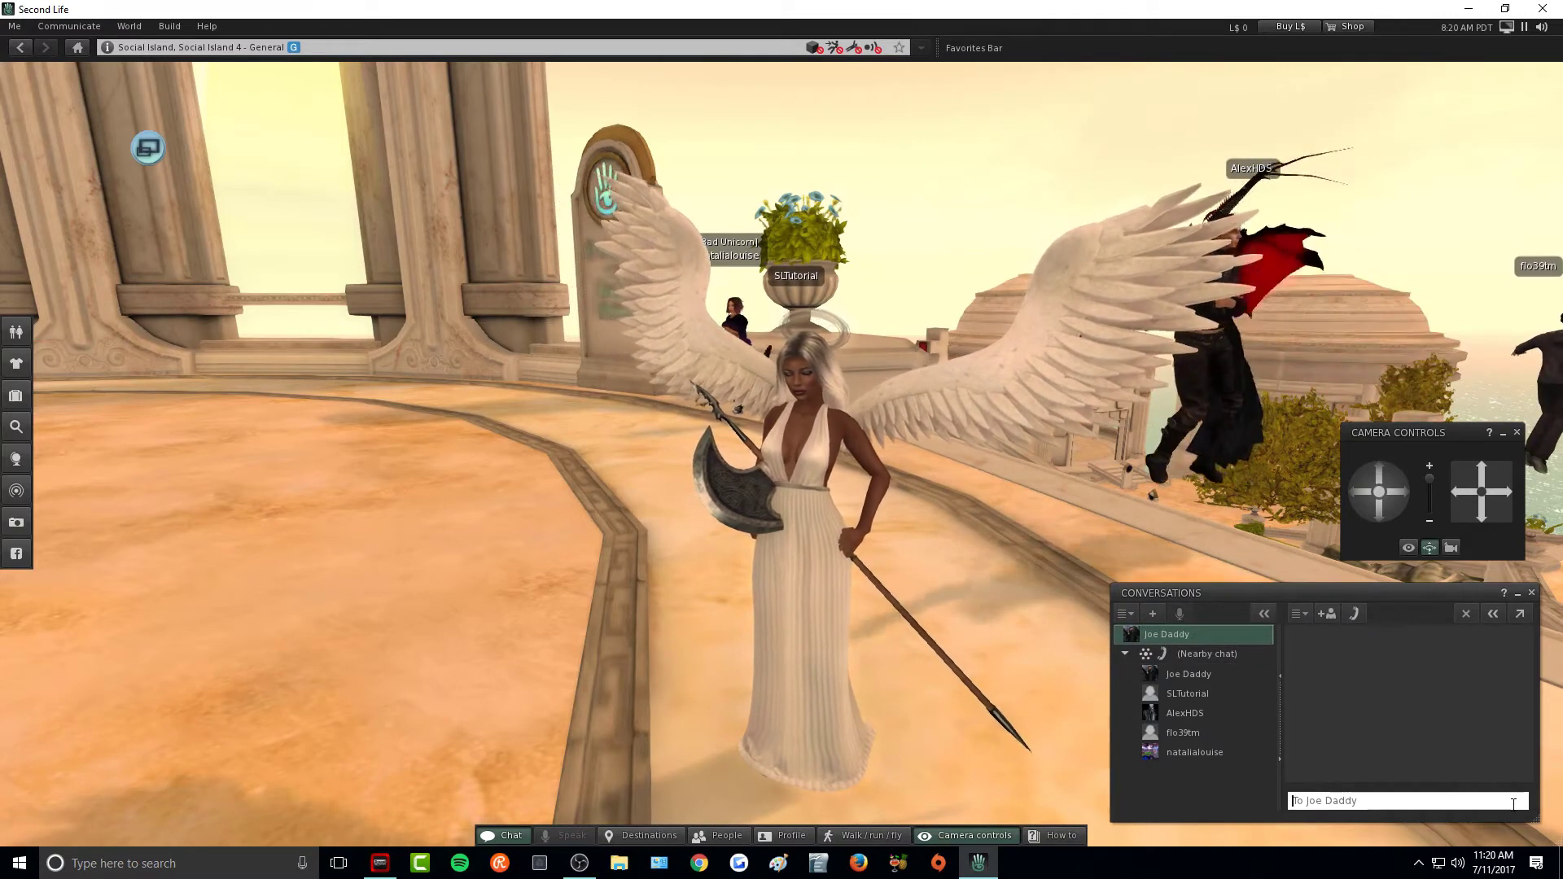
right_click(1189, 640)
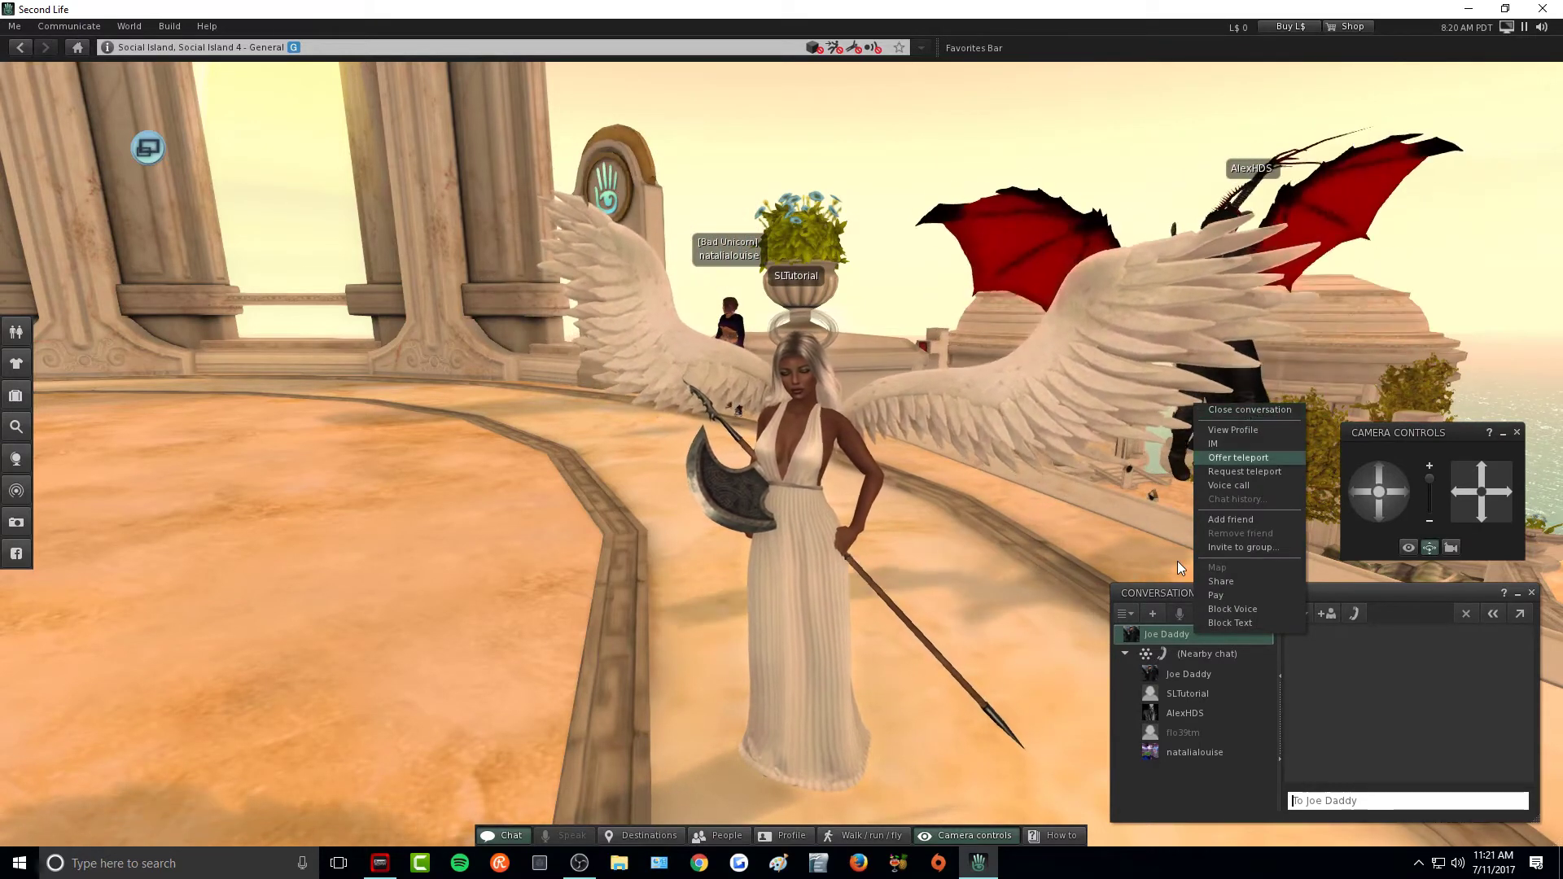
right_click(1170, 636)
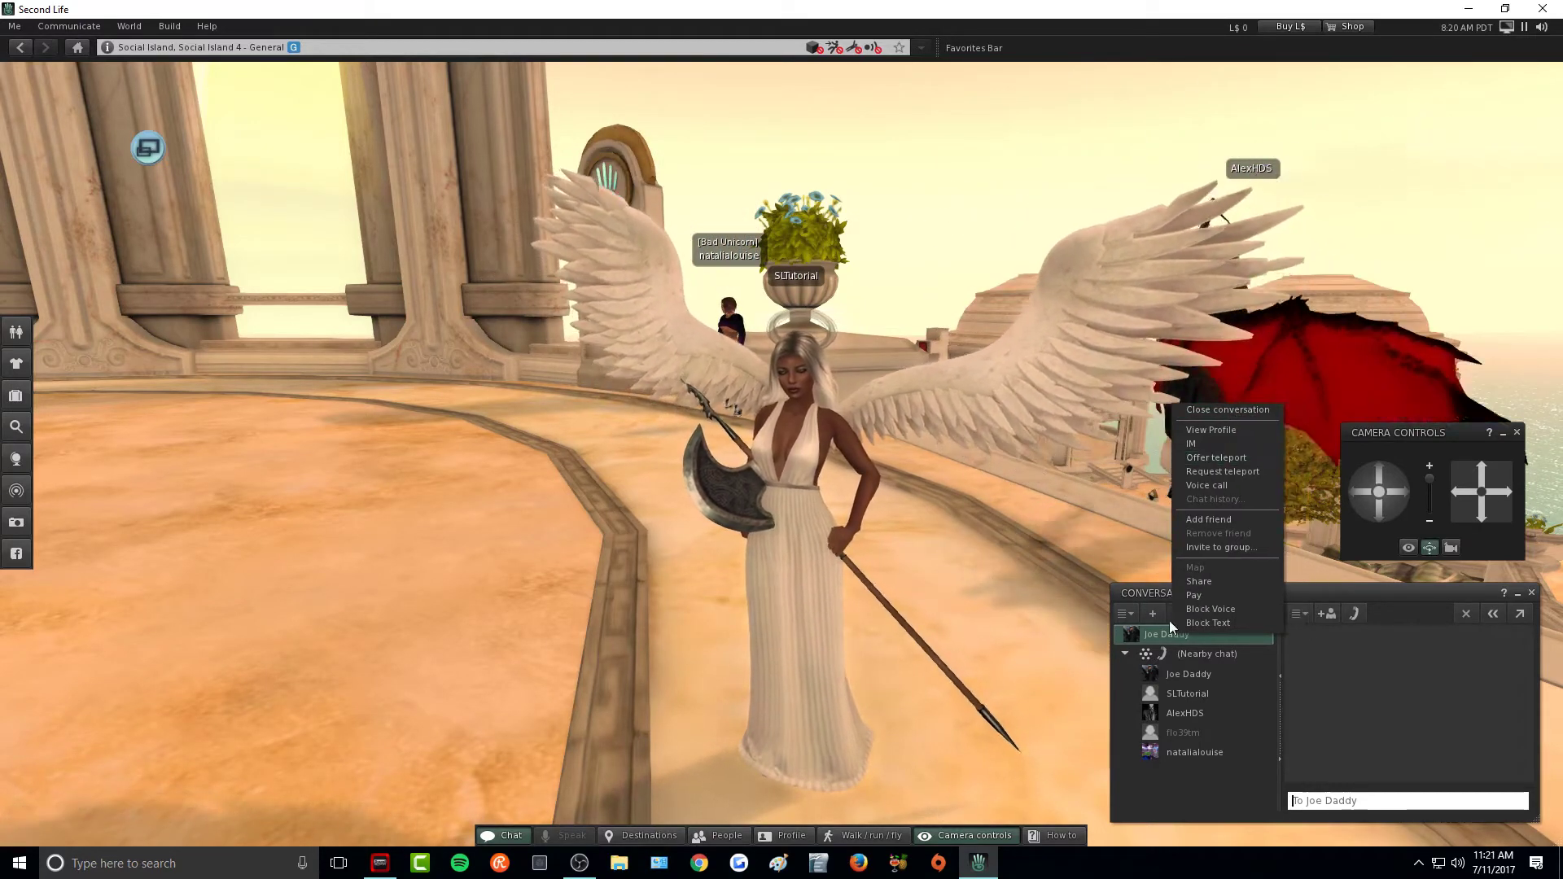
click(1233, 412)
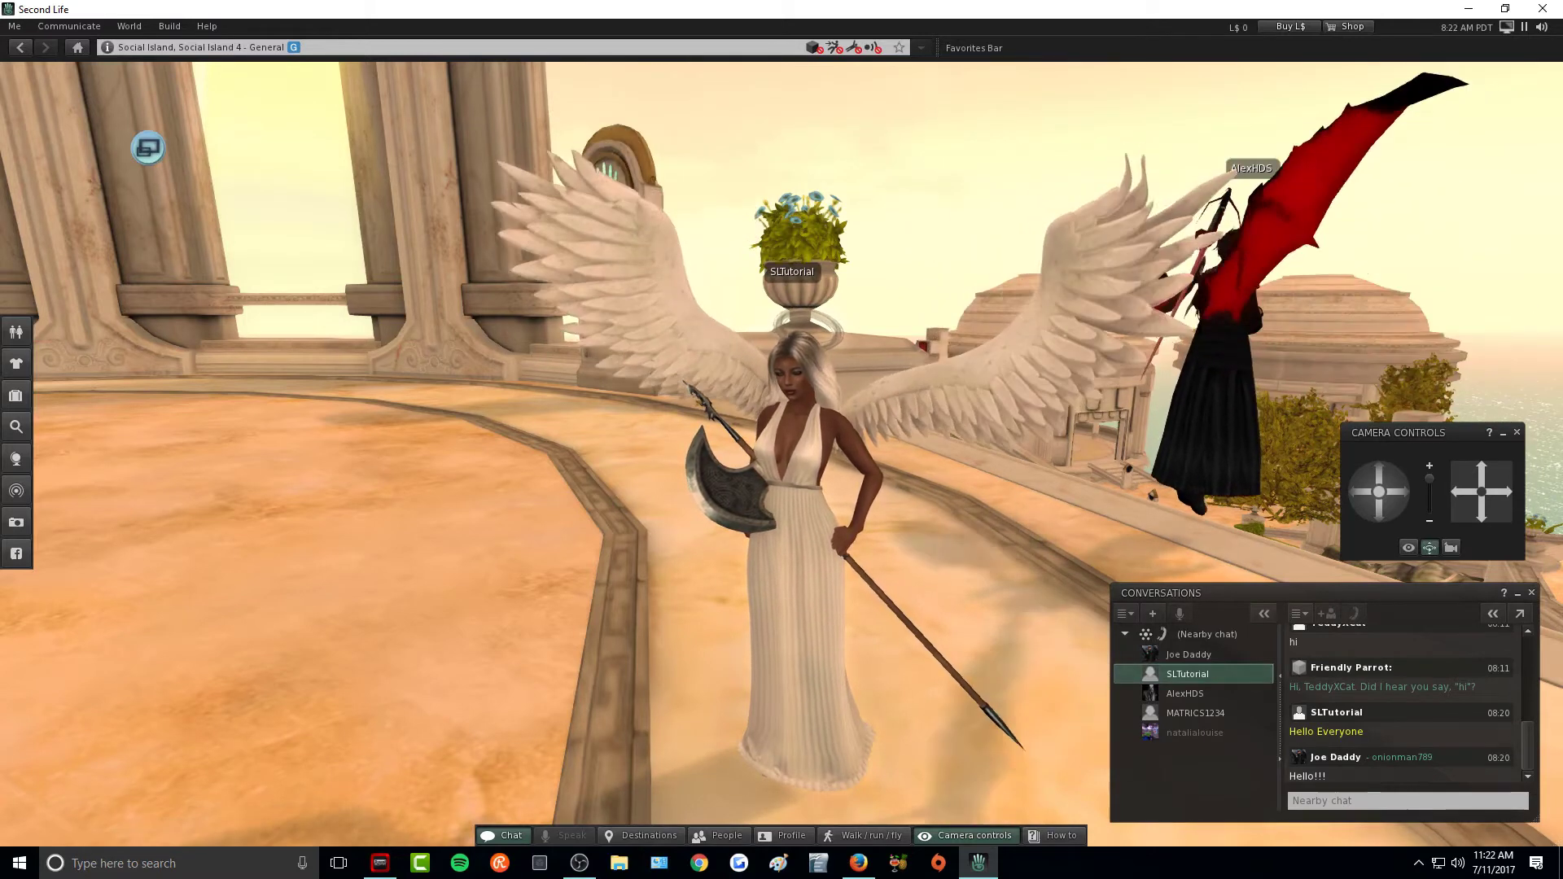
- Post the emote '/me waves at the gentleman.' in nearby chat
click(1374, 802)
text(/me)
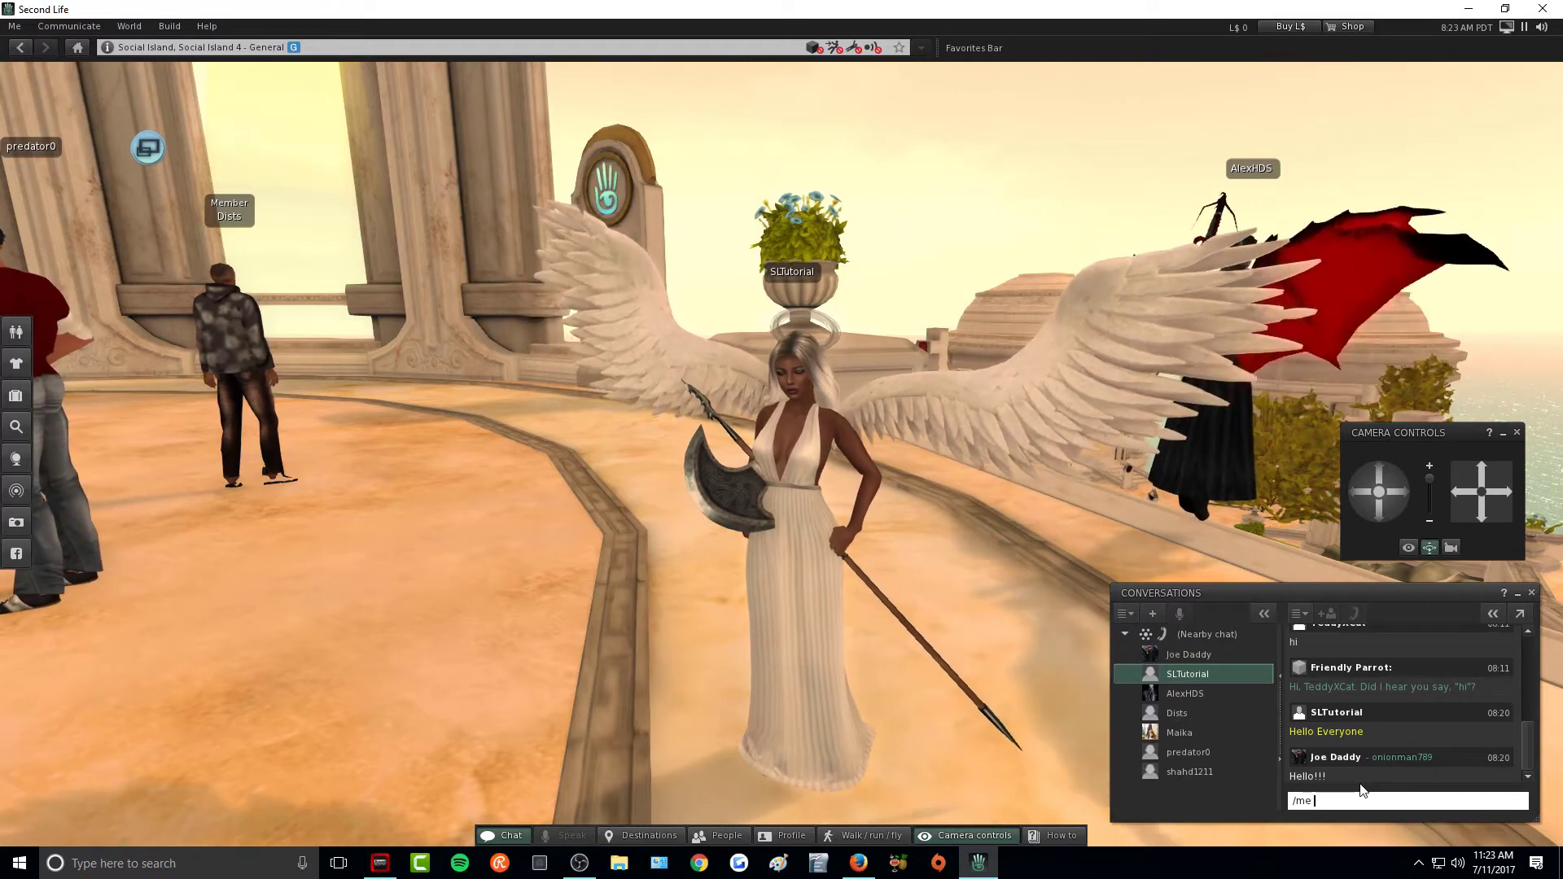
text(waves at the gentleman.)
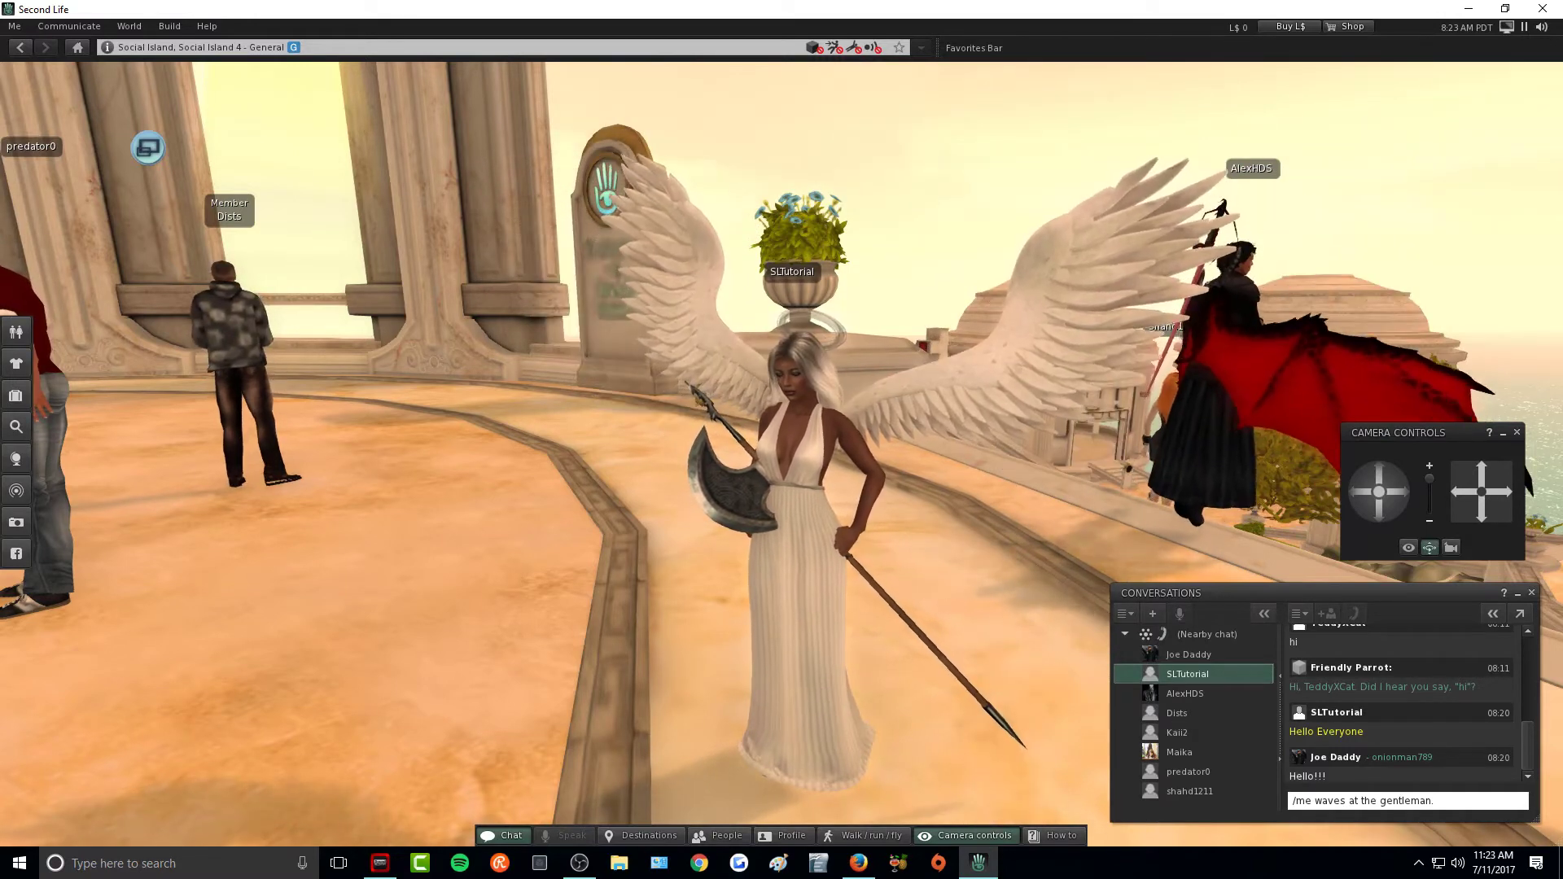
key(Return)
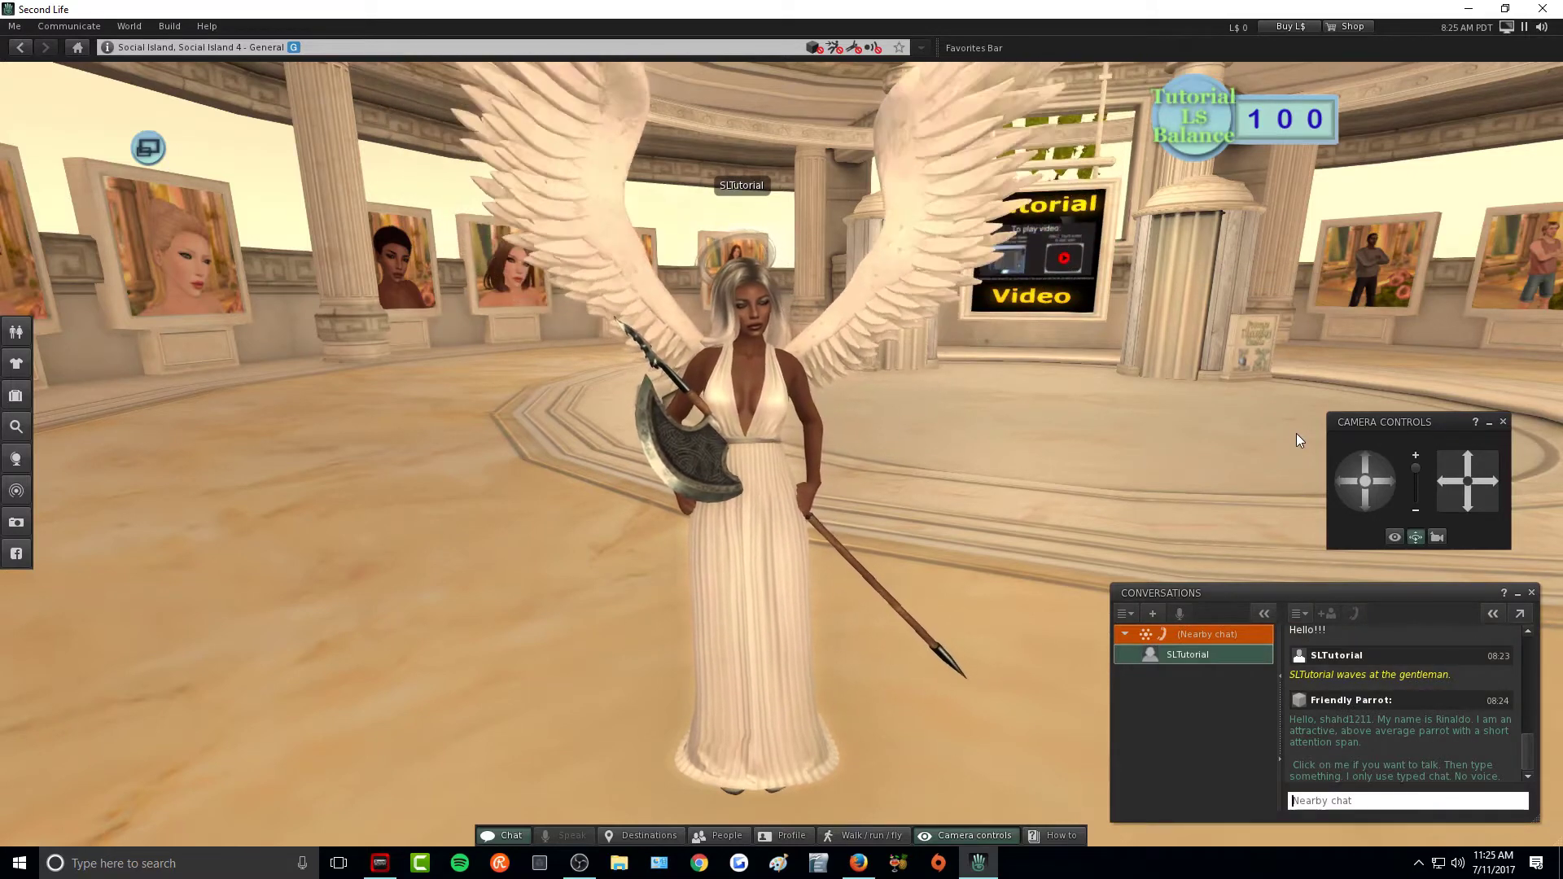
- Send 'Hello' to nearby chat as a /shout
key(Return)
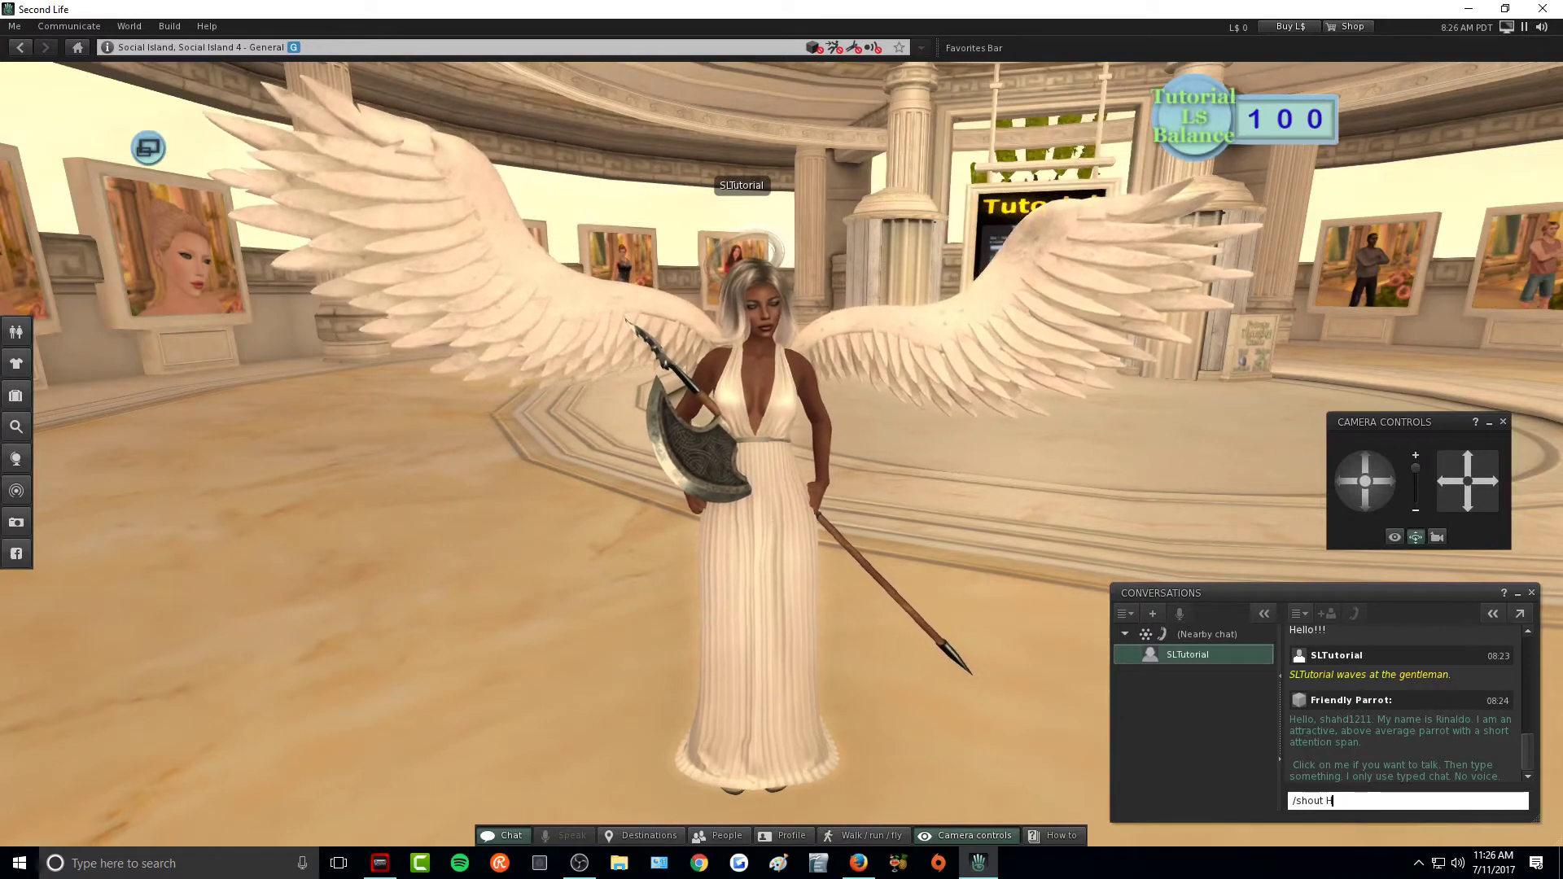
text(Hello)
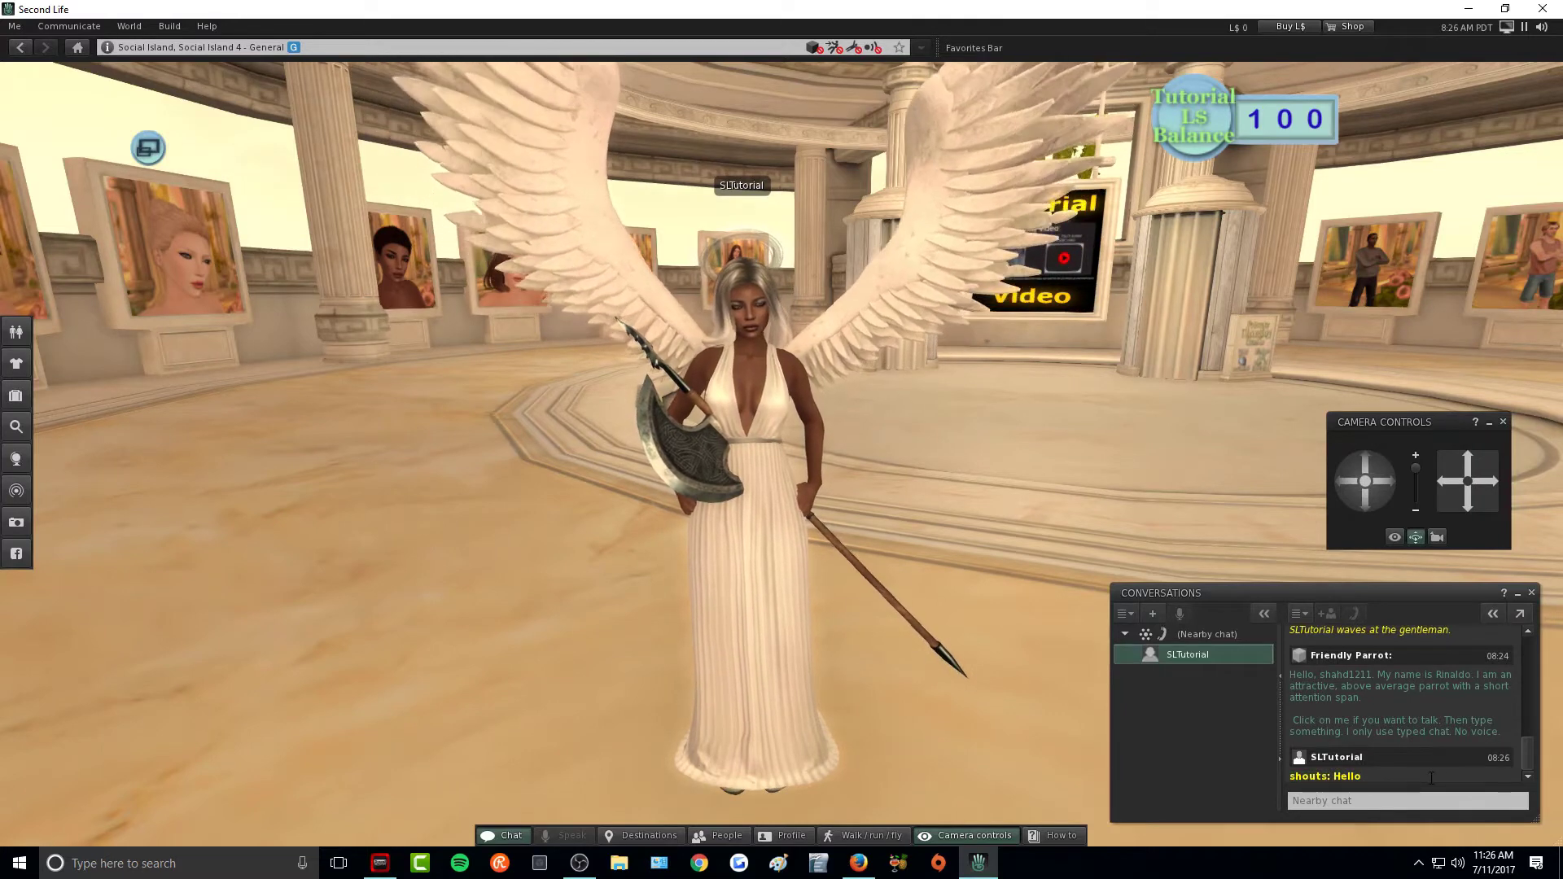
click(1346, 800)
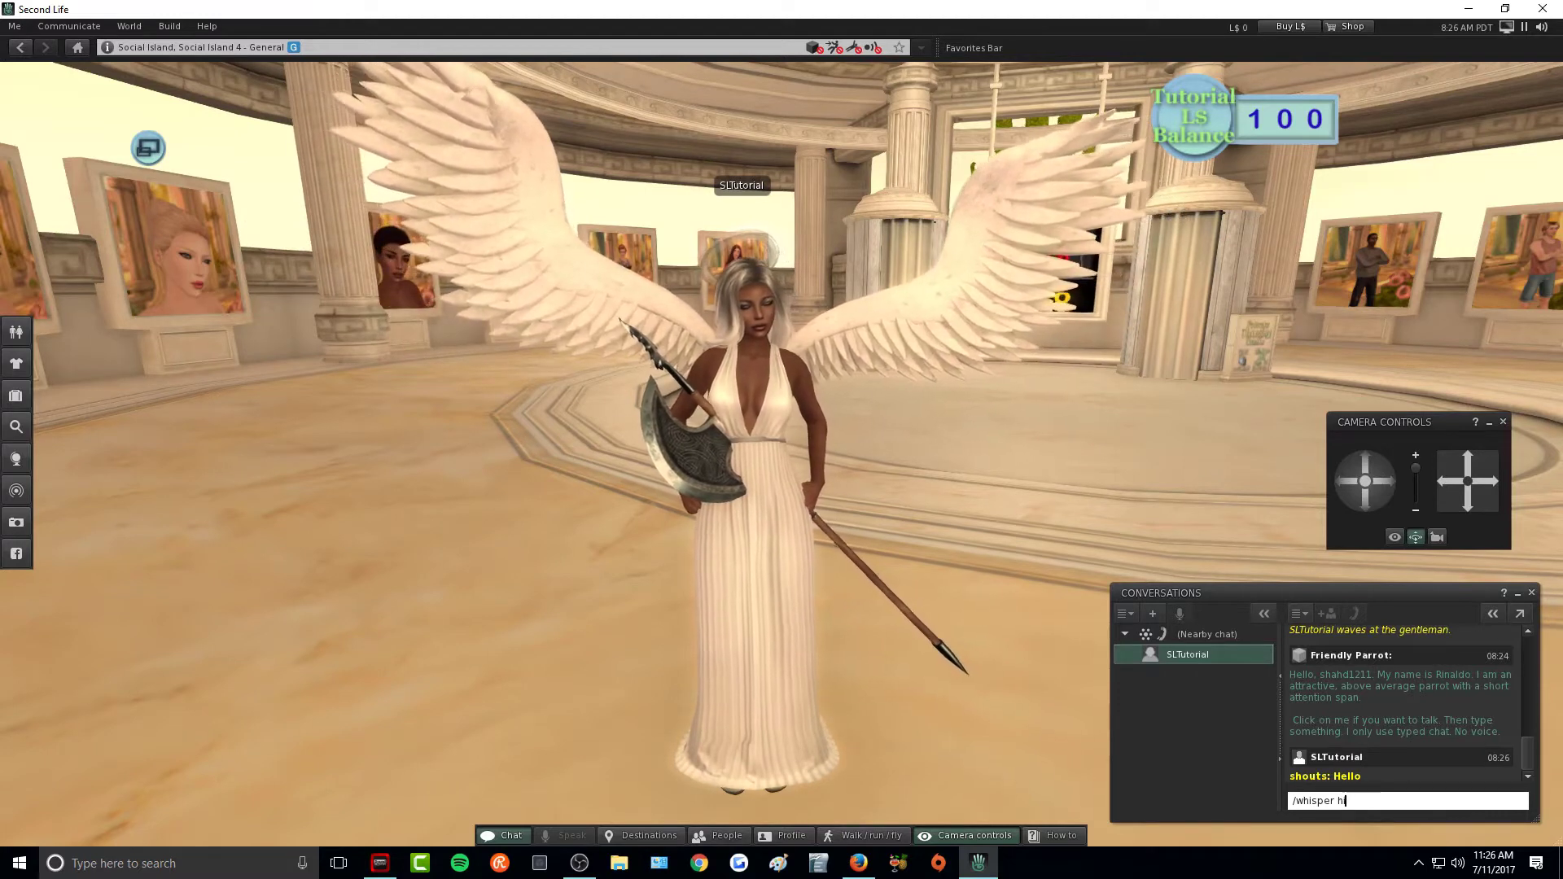
- Send the whispered 'Hi' to nearby chat
key(Return)
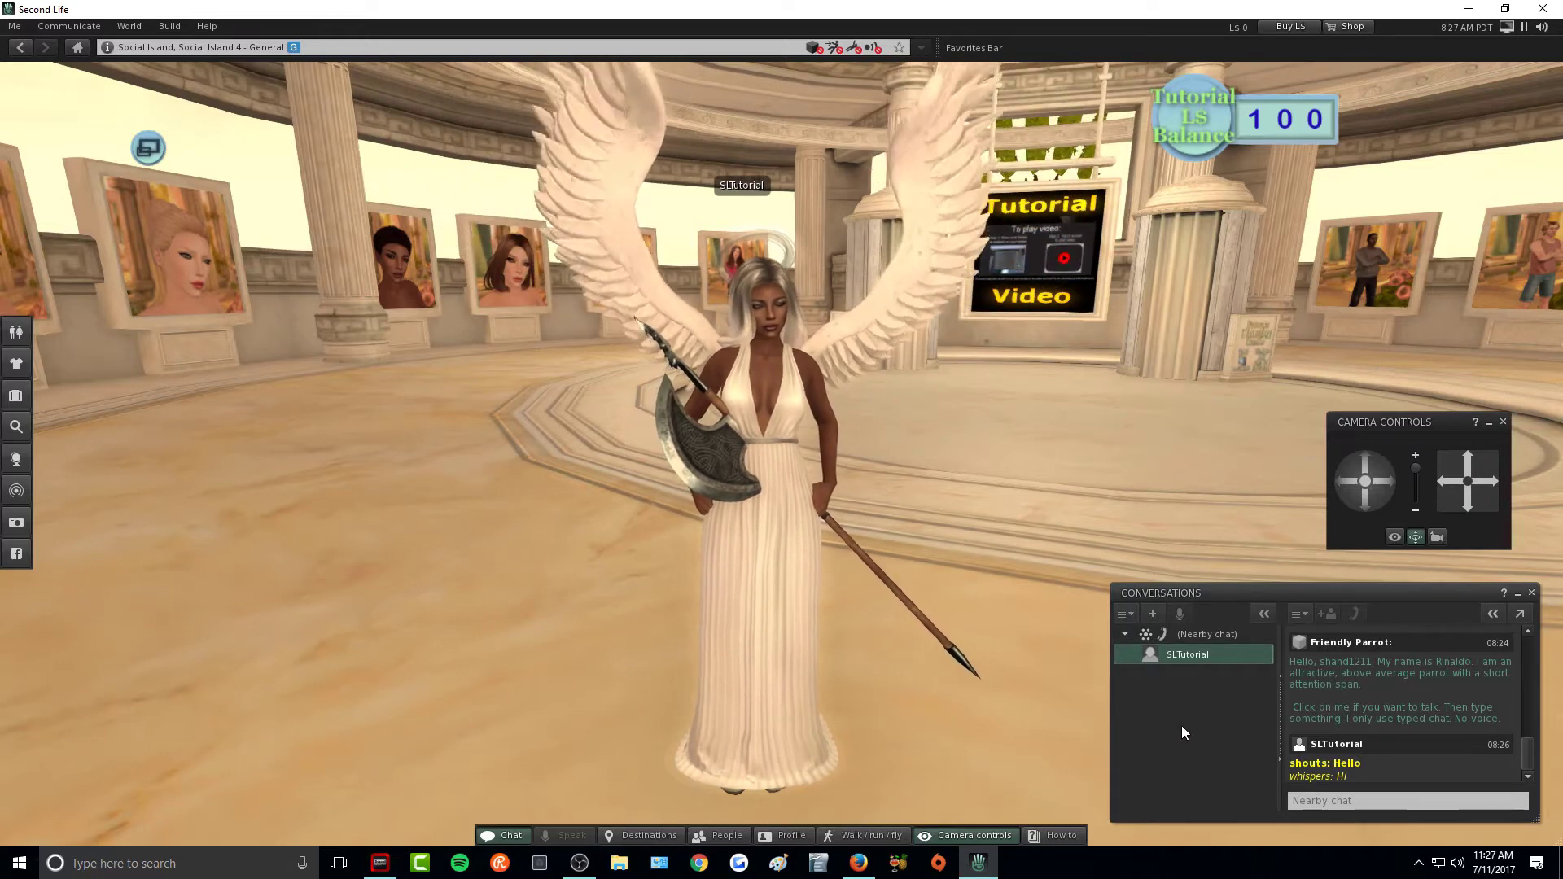
- Switch the camera to side view and walk the avatar forward to the staircase pillar
click(1400, 529)
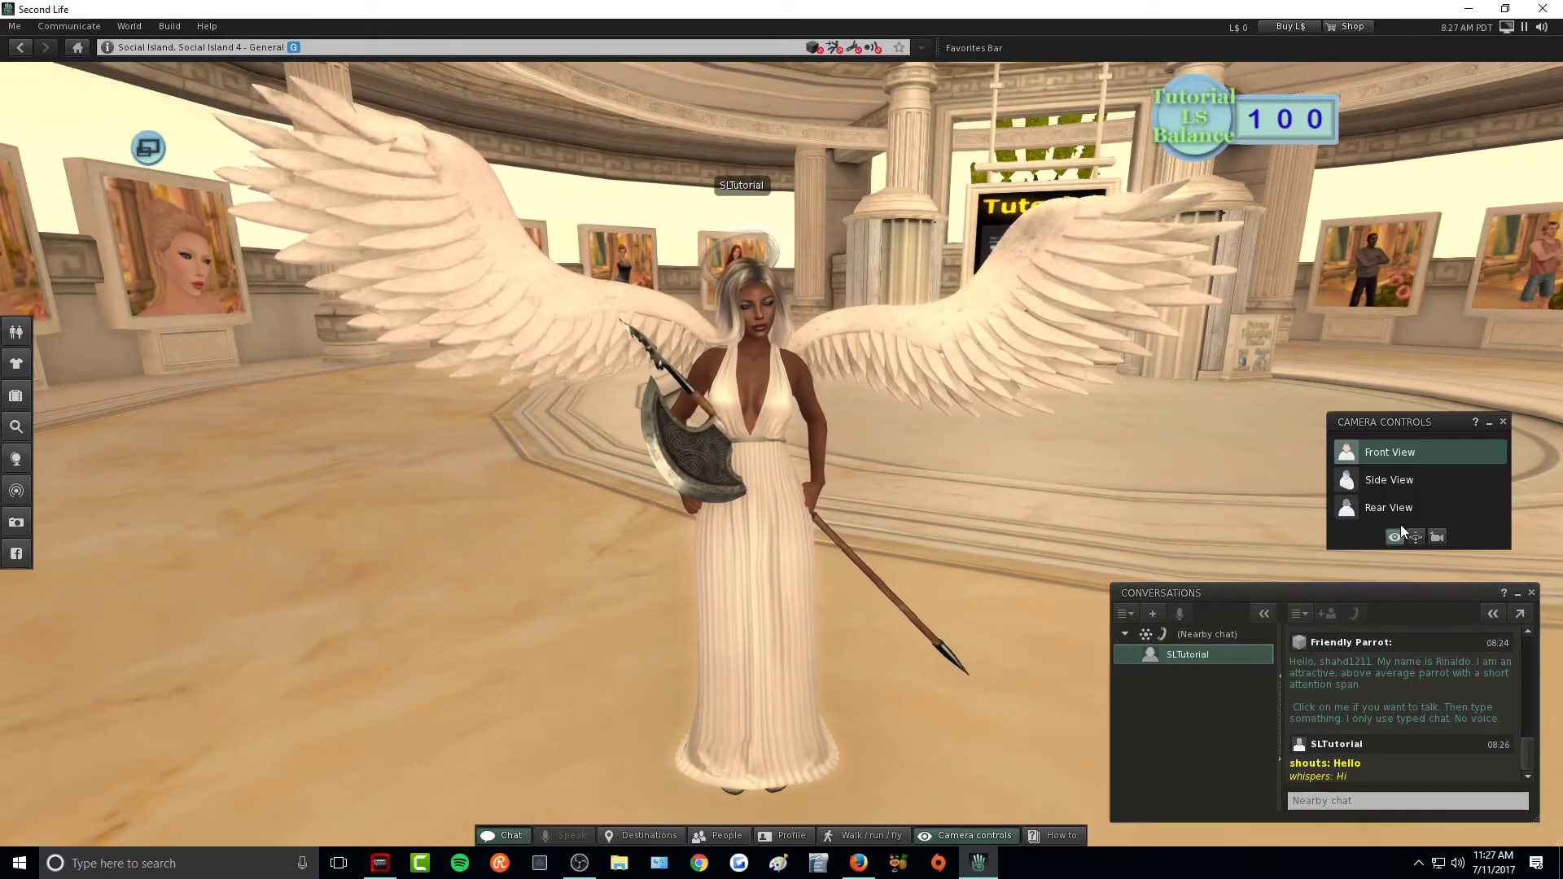
click(1403, 481)
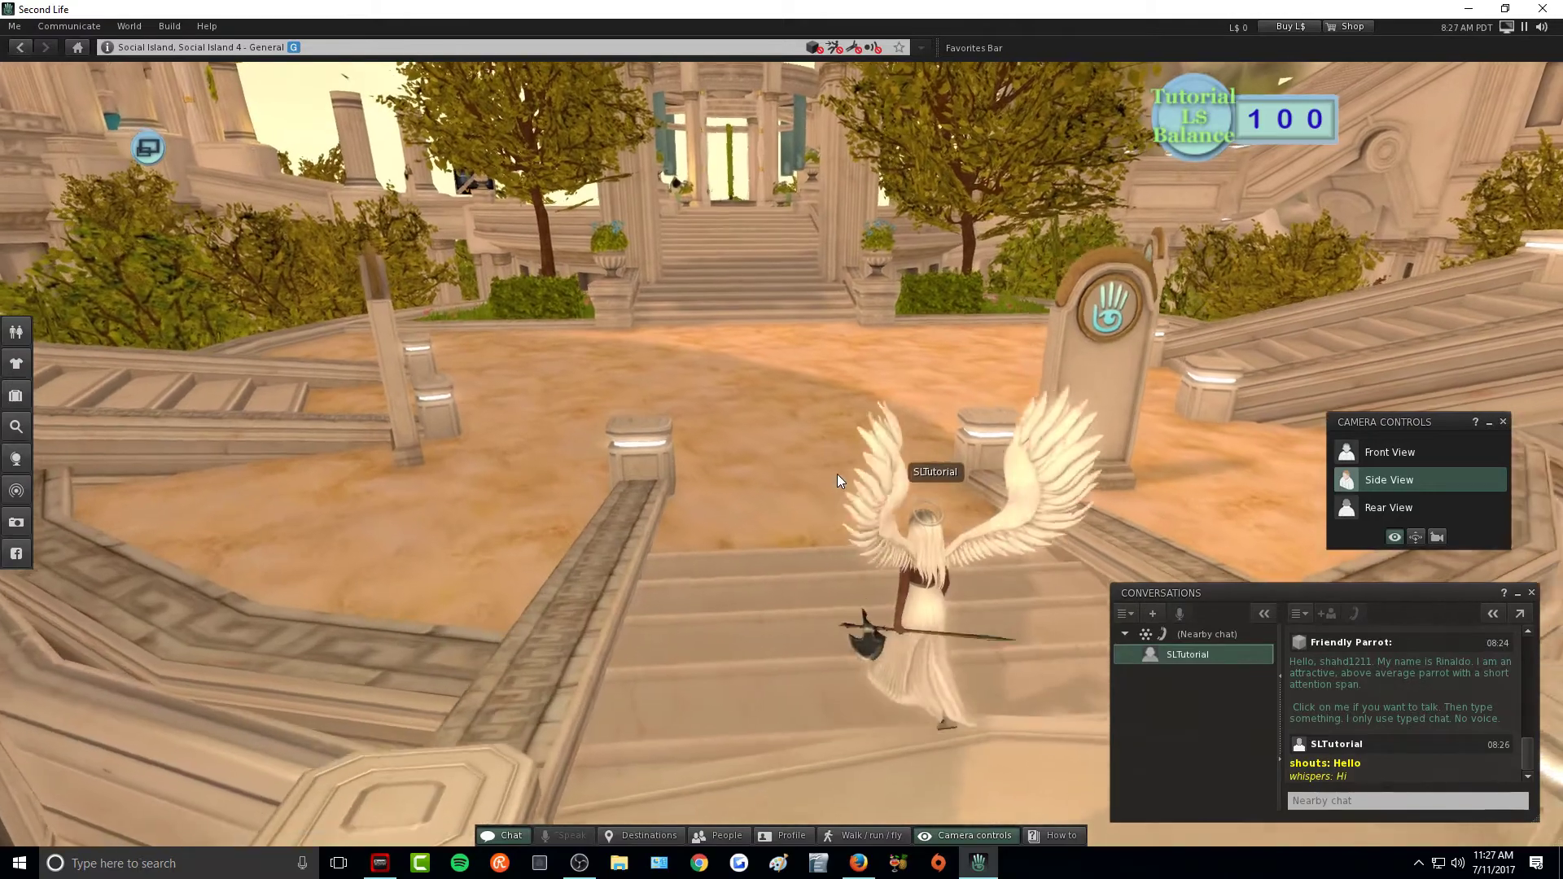
key(Right)
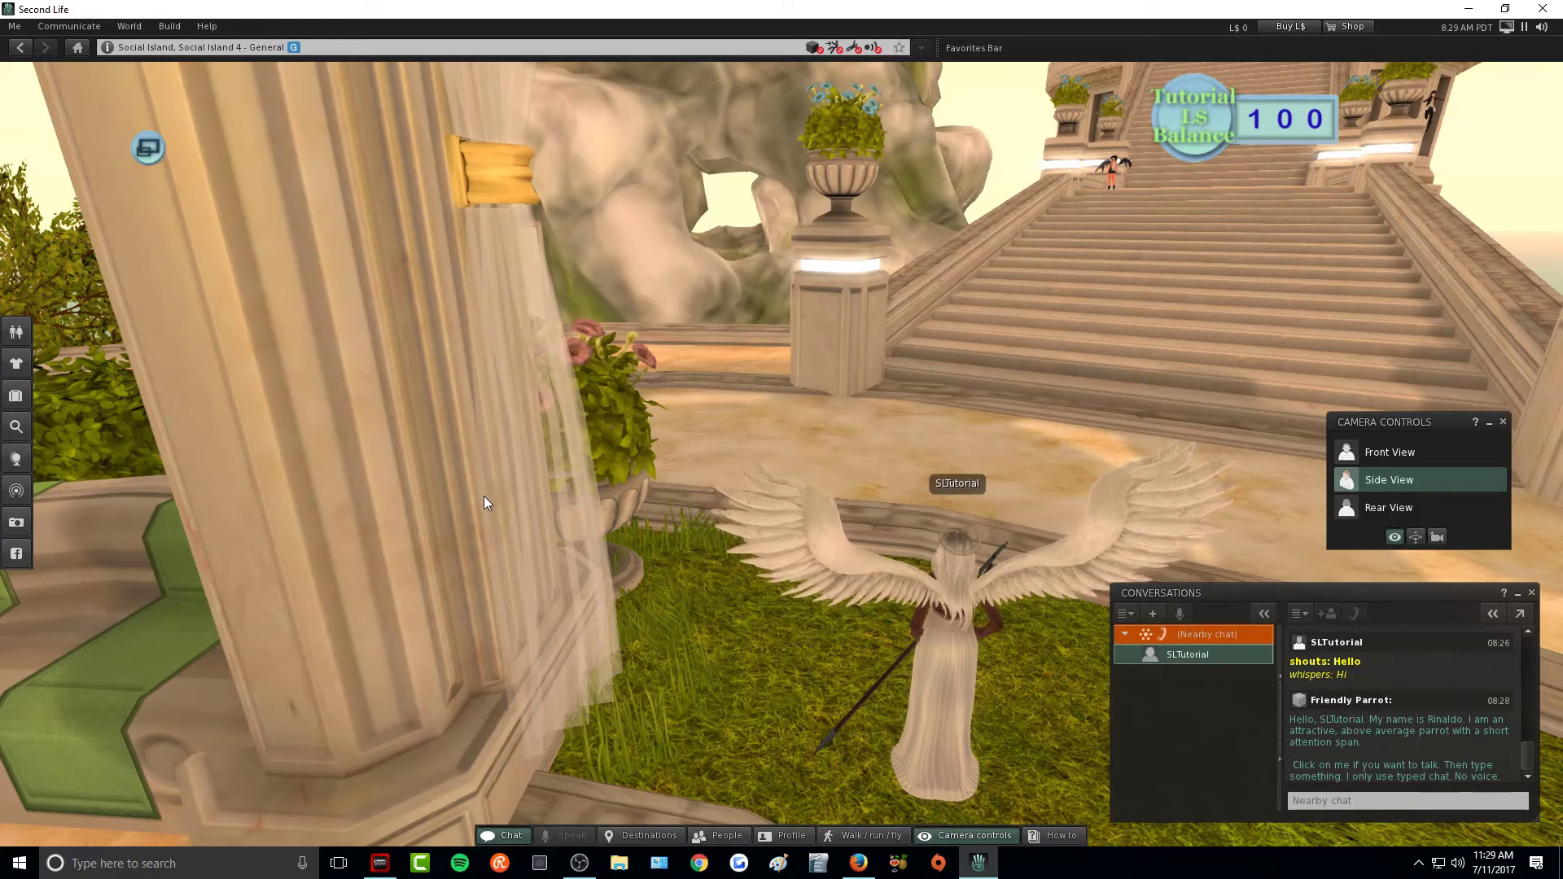
- Open Sound & Media preferences and raise the microphone volume under Input/Output devices
click(13, 26)
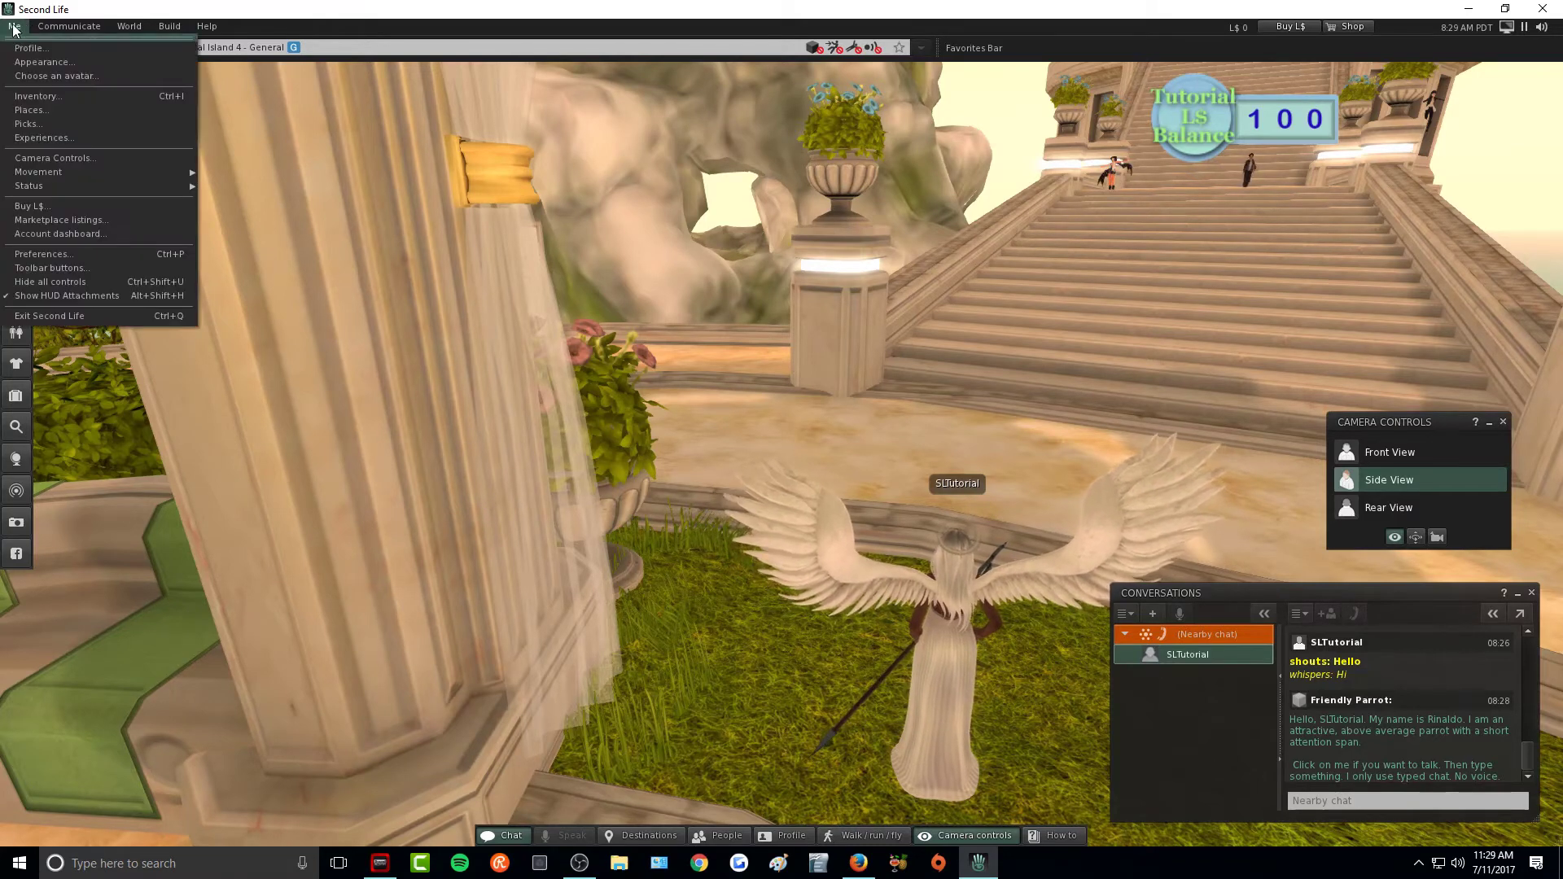
click(65, 253)
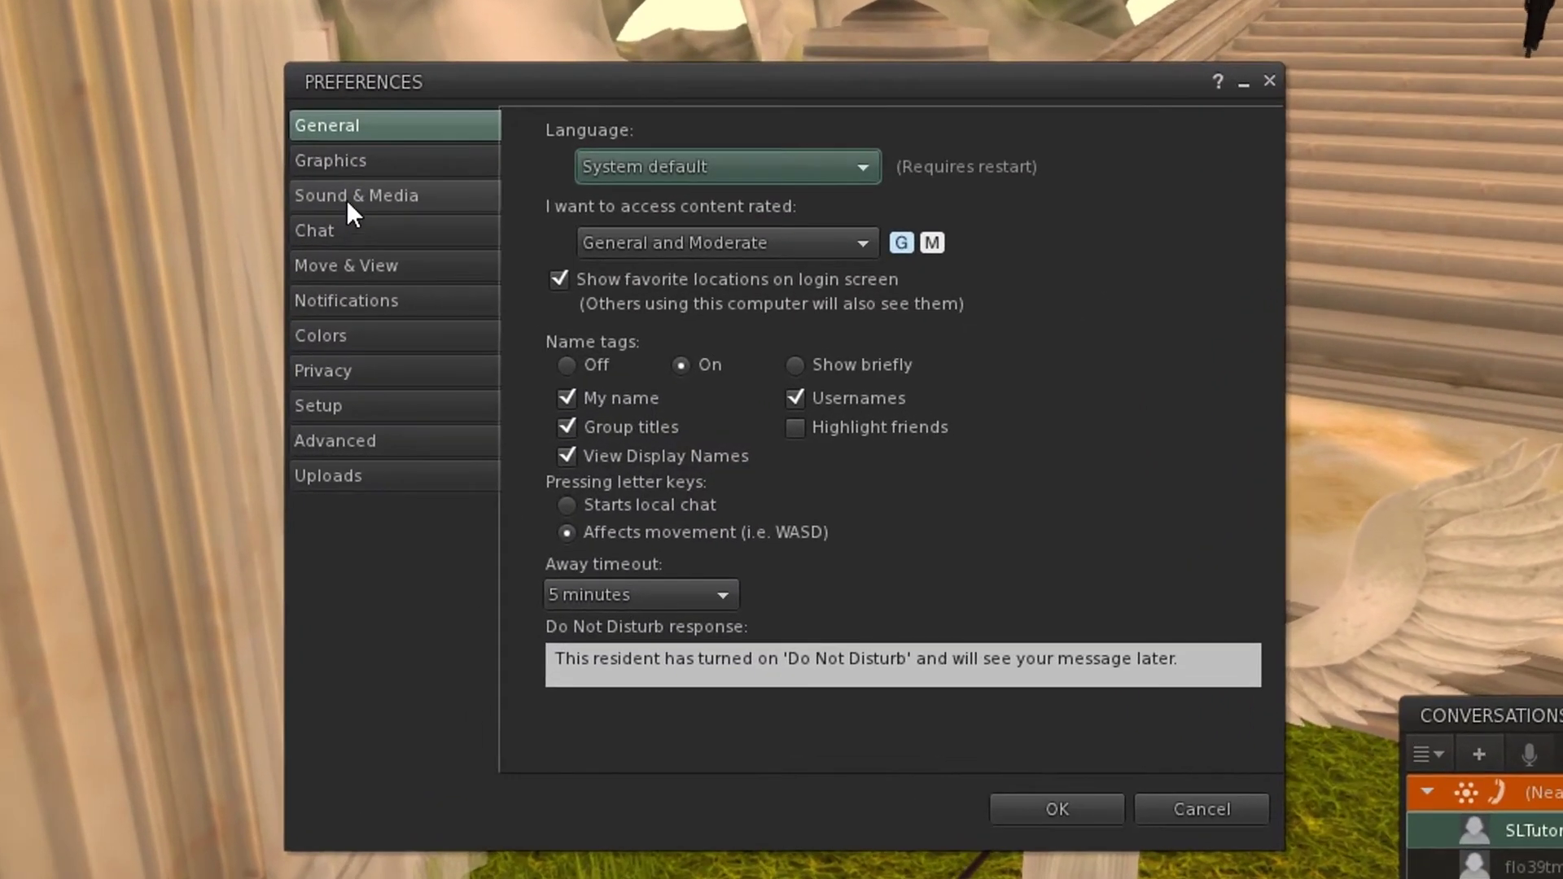
click(345, 198)
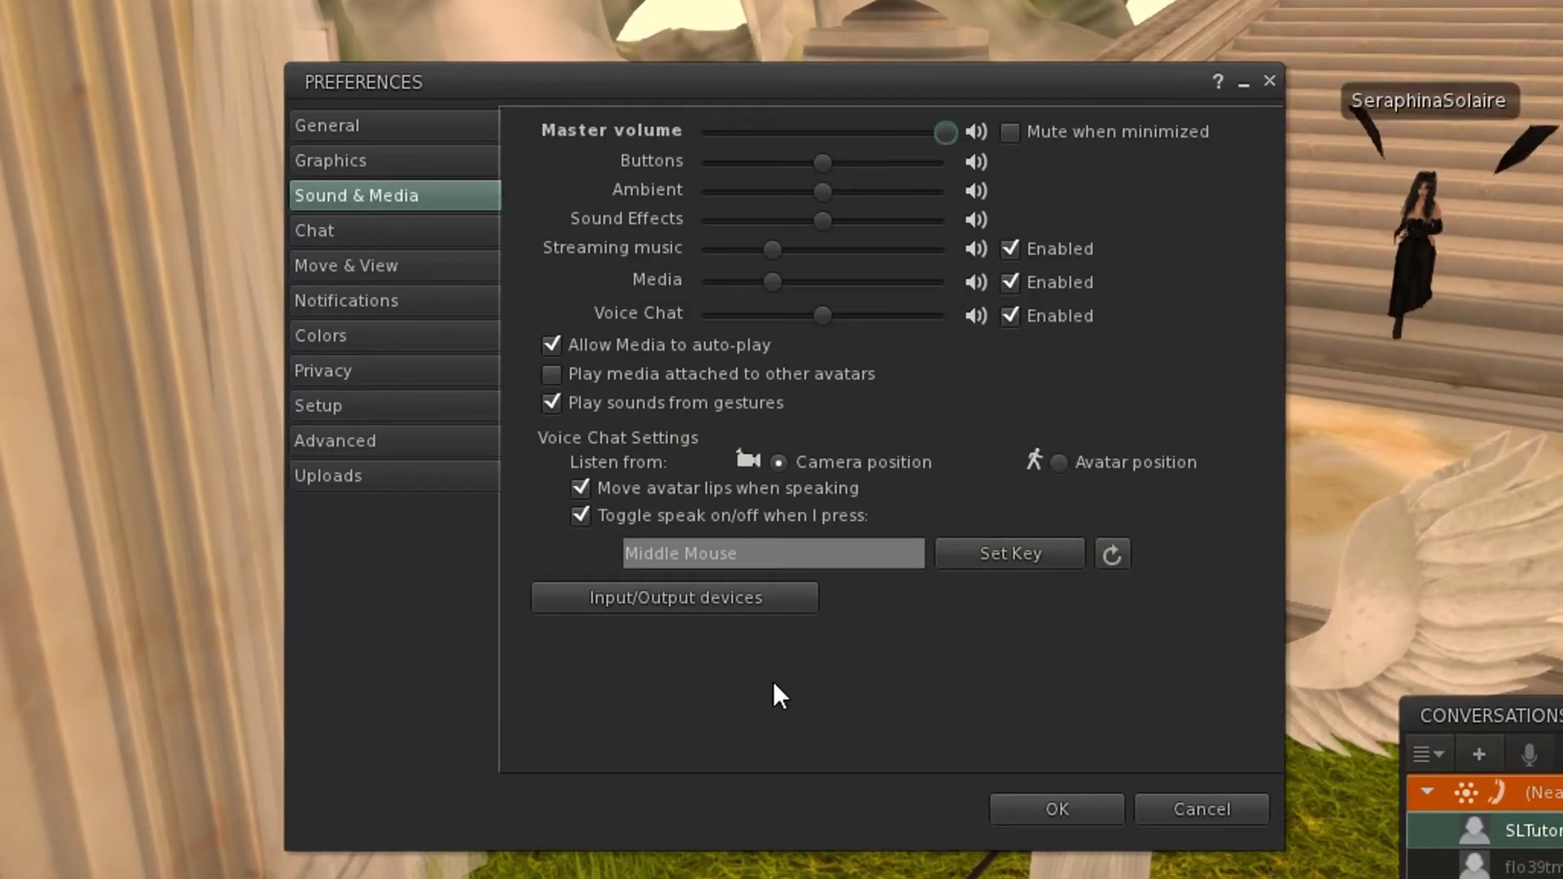
click(723, 609)
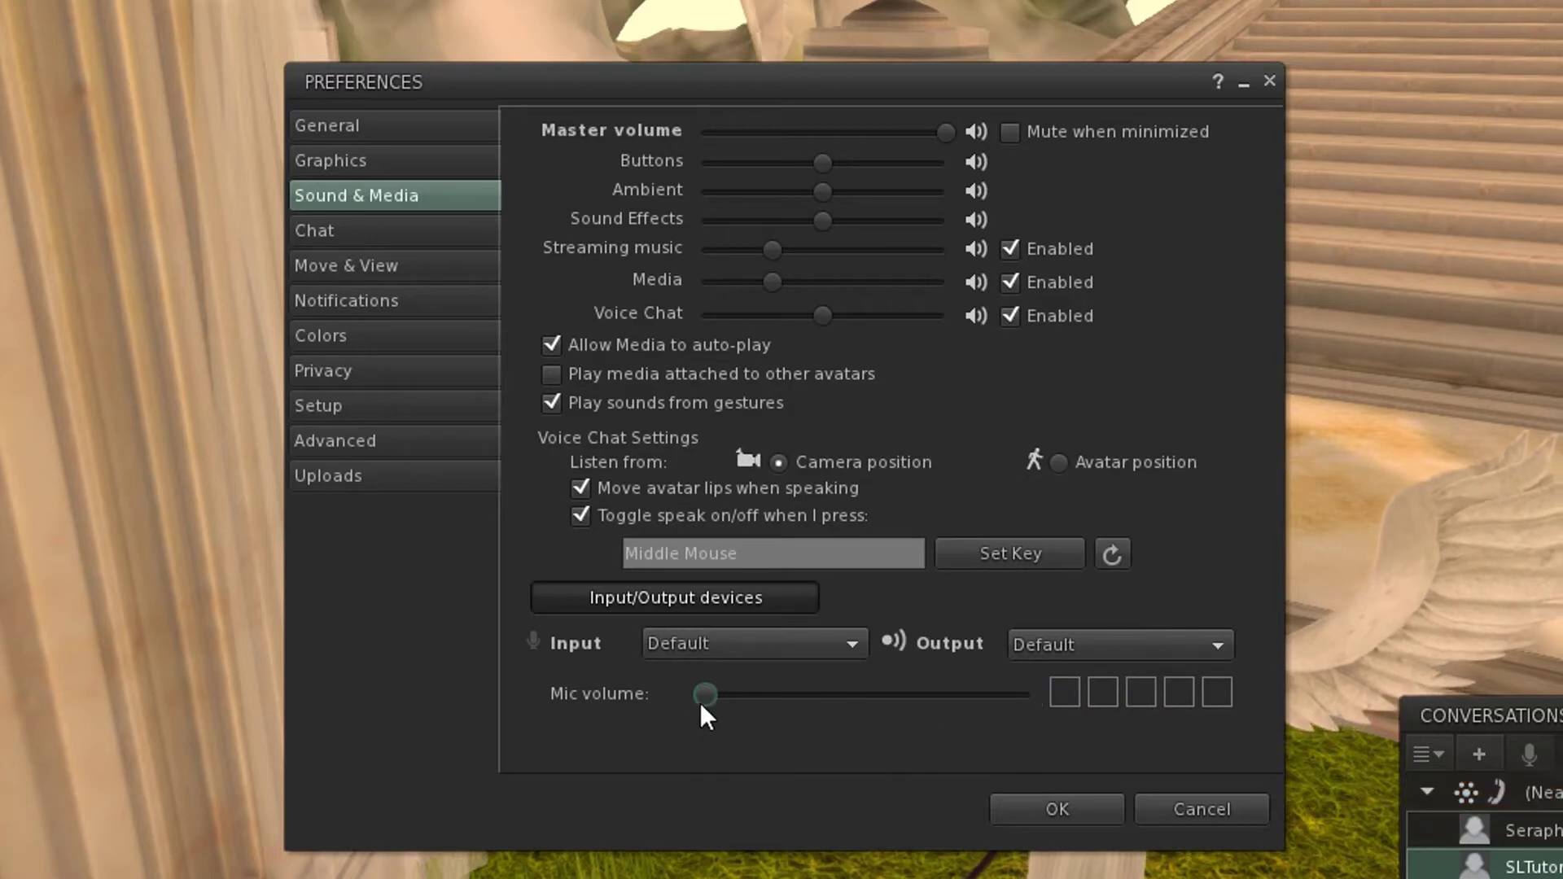
drag(709, 696, 895, 697)
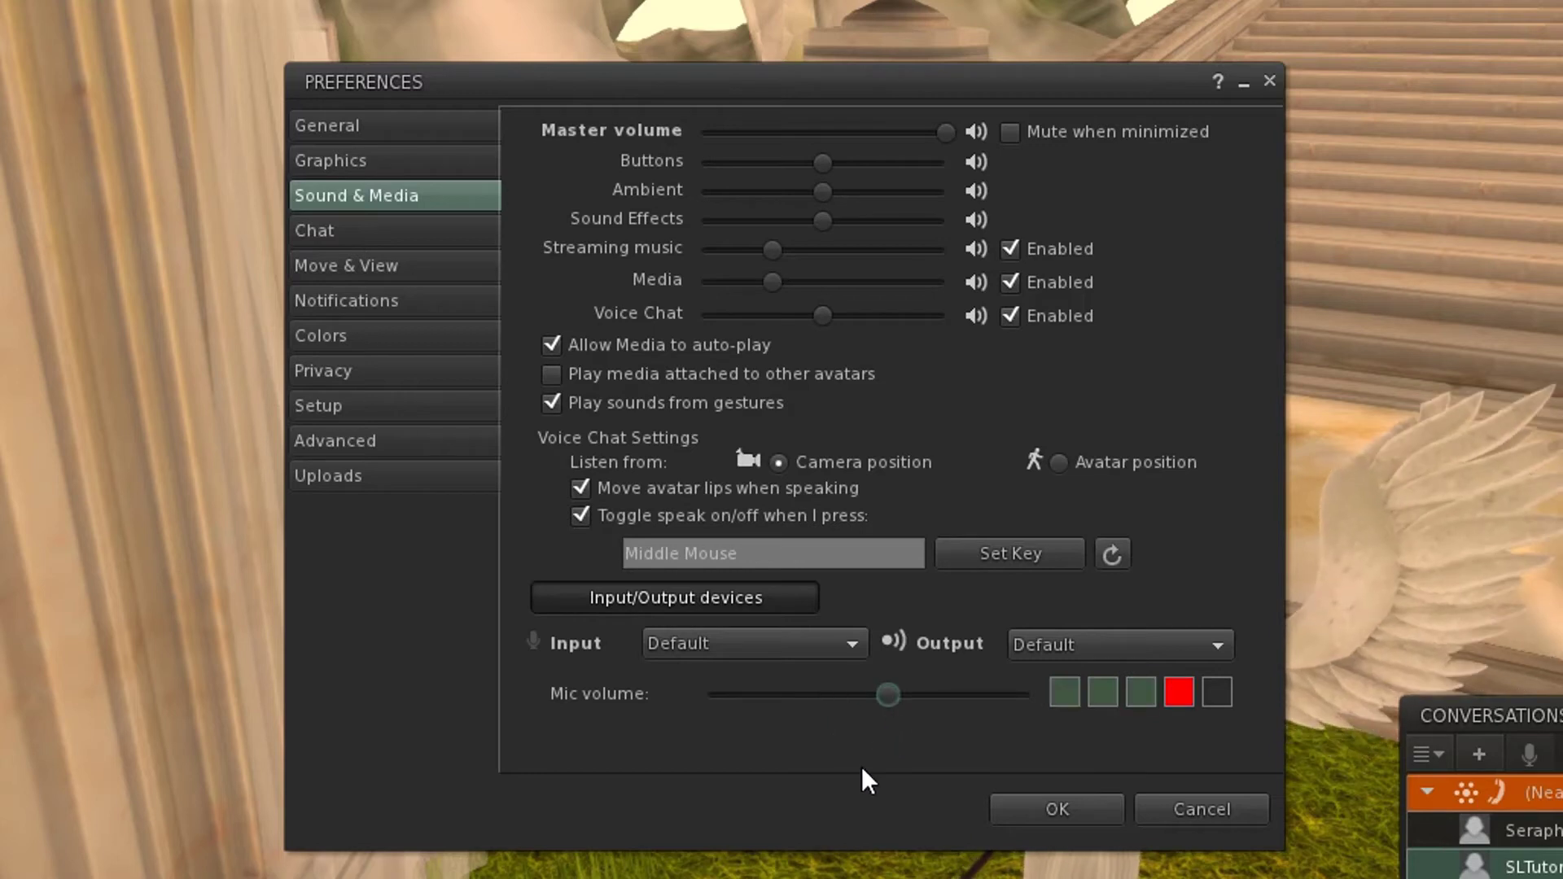
- Clear the Middle Mouse speak-toggle key and uncheck 'Toggle speak on/off'
click(796, 598)
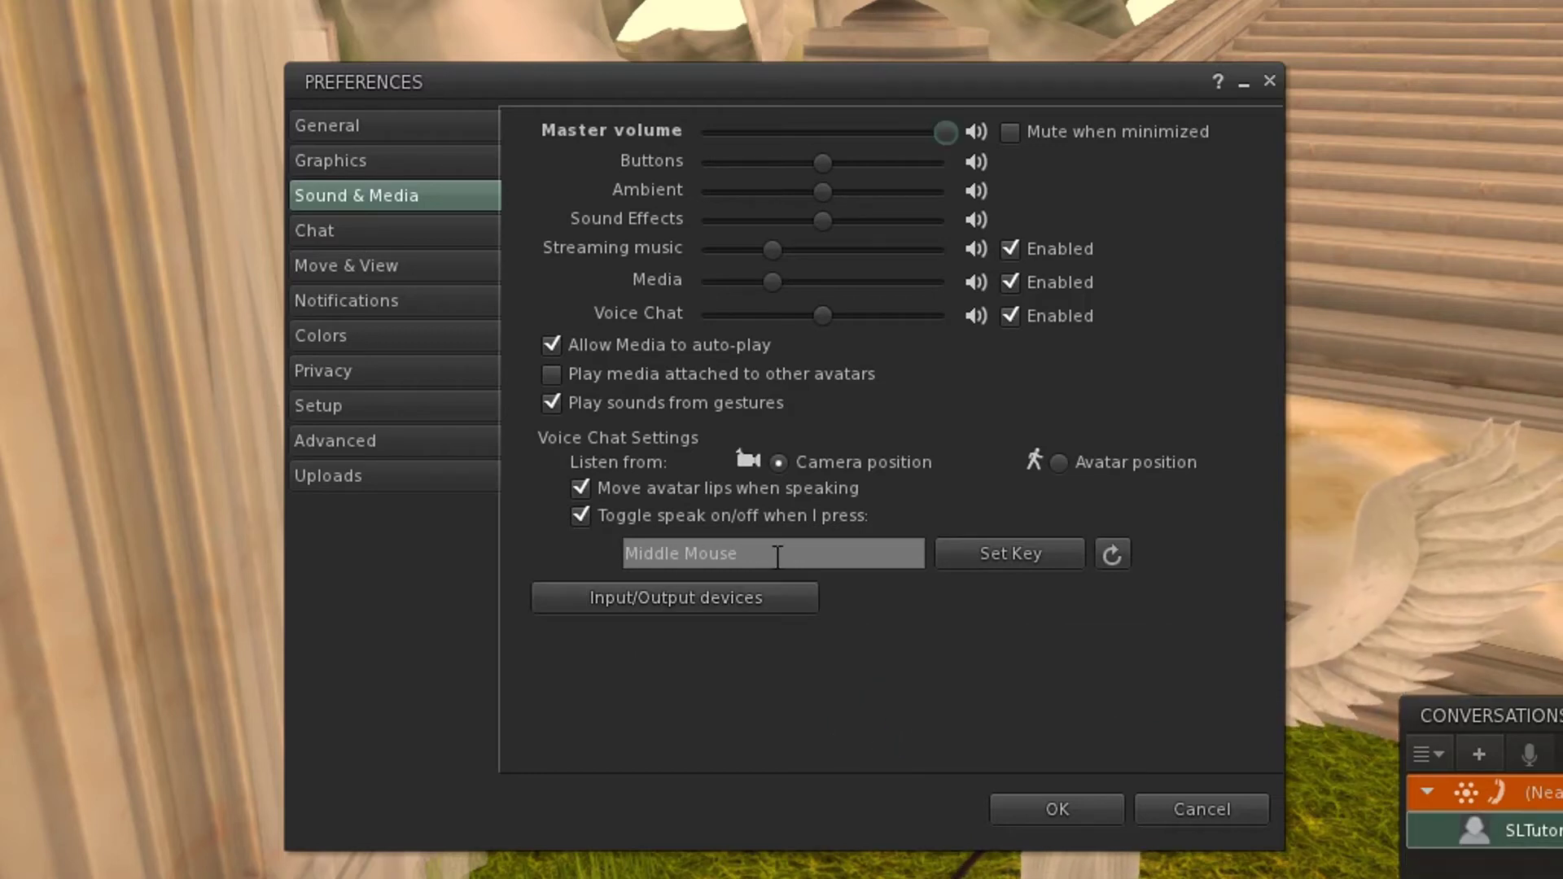
click(798, 547)
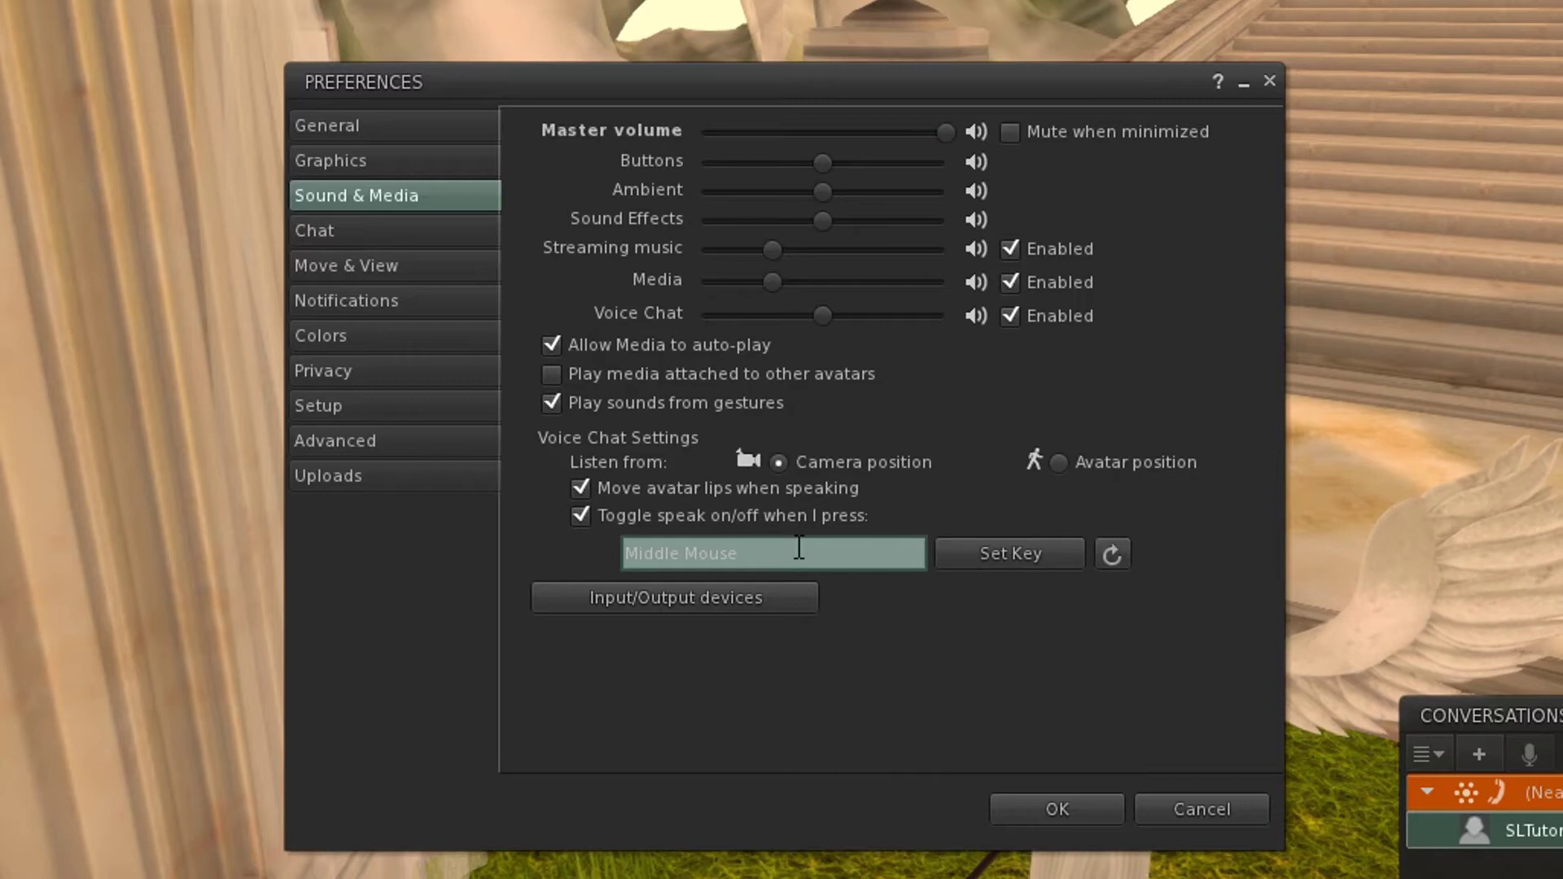
click(1023, 562)
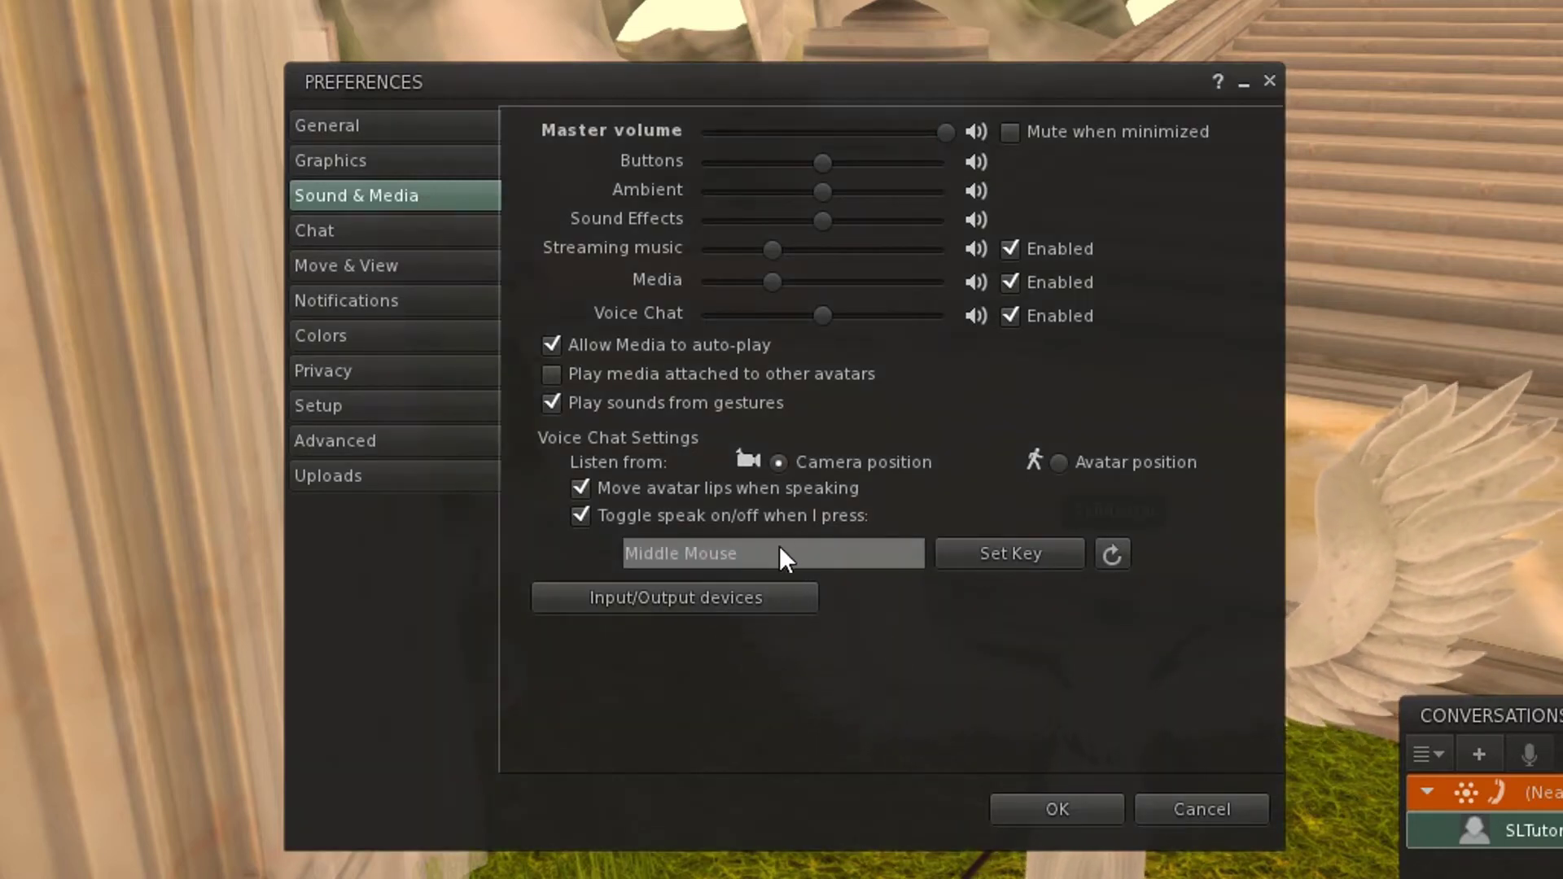
key(minus)
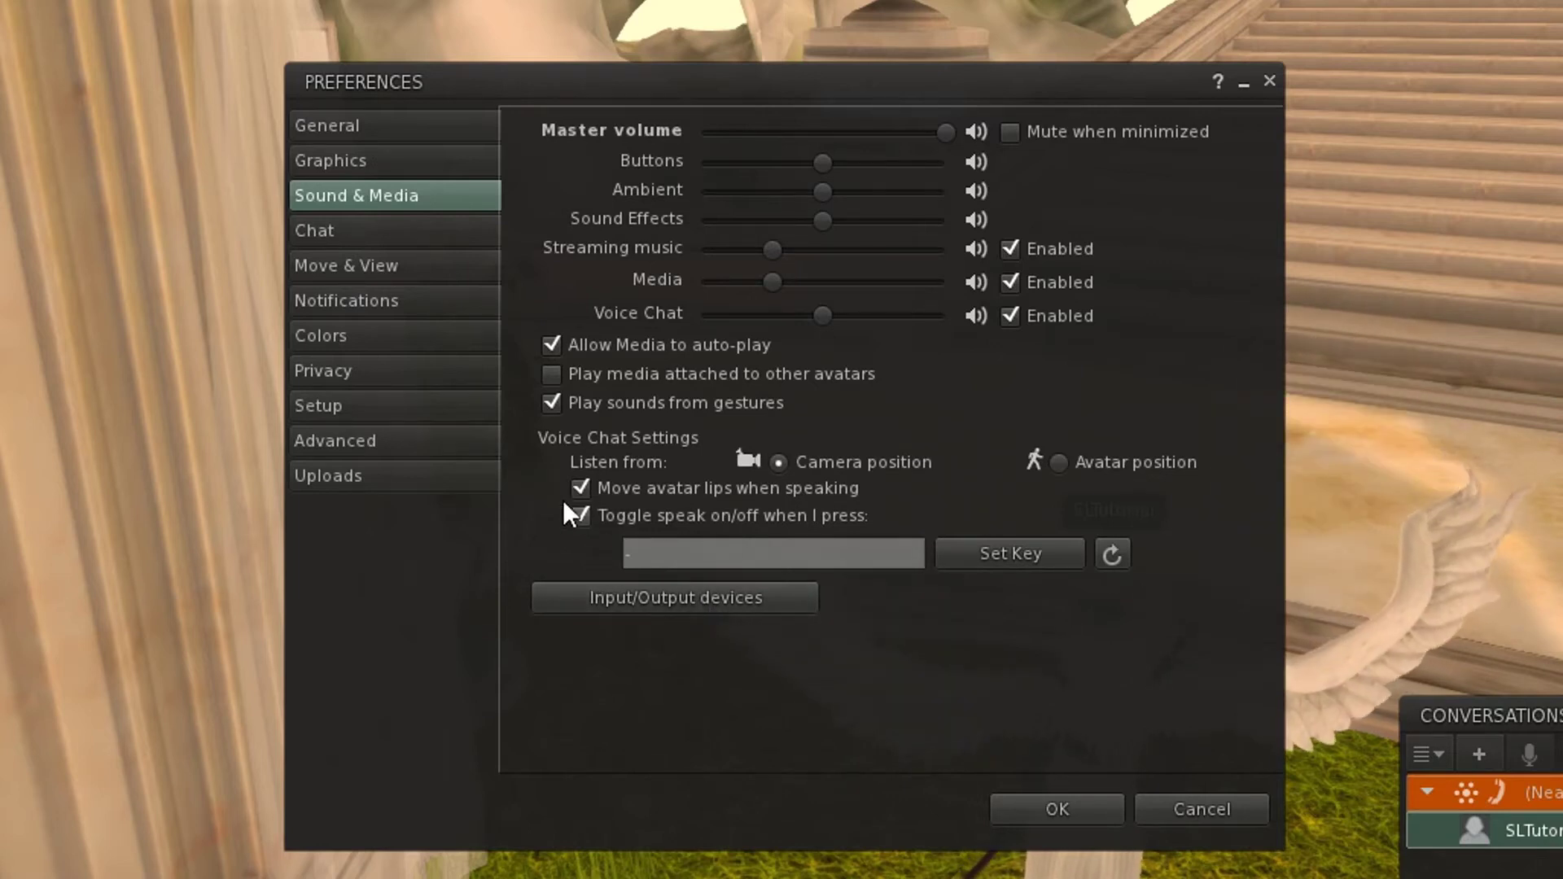
mouse_move(588, 526)
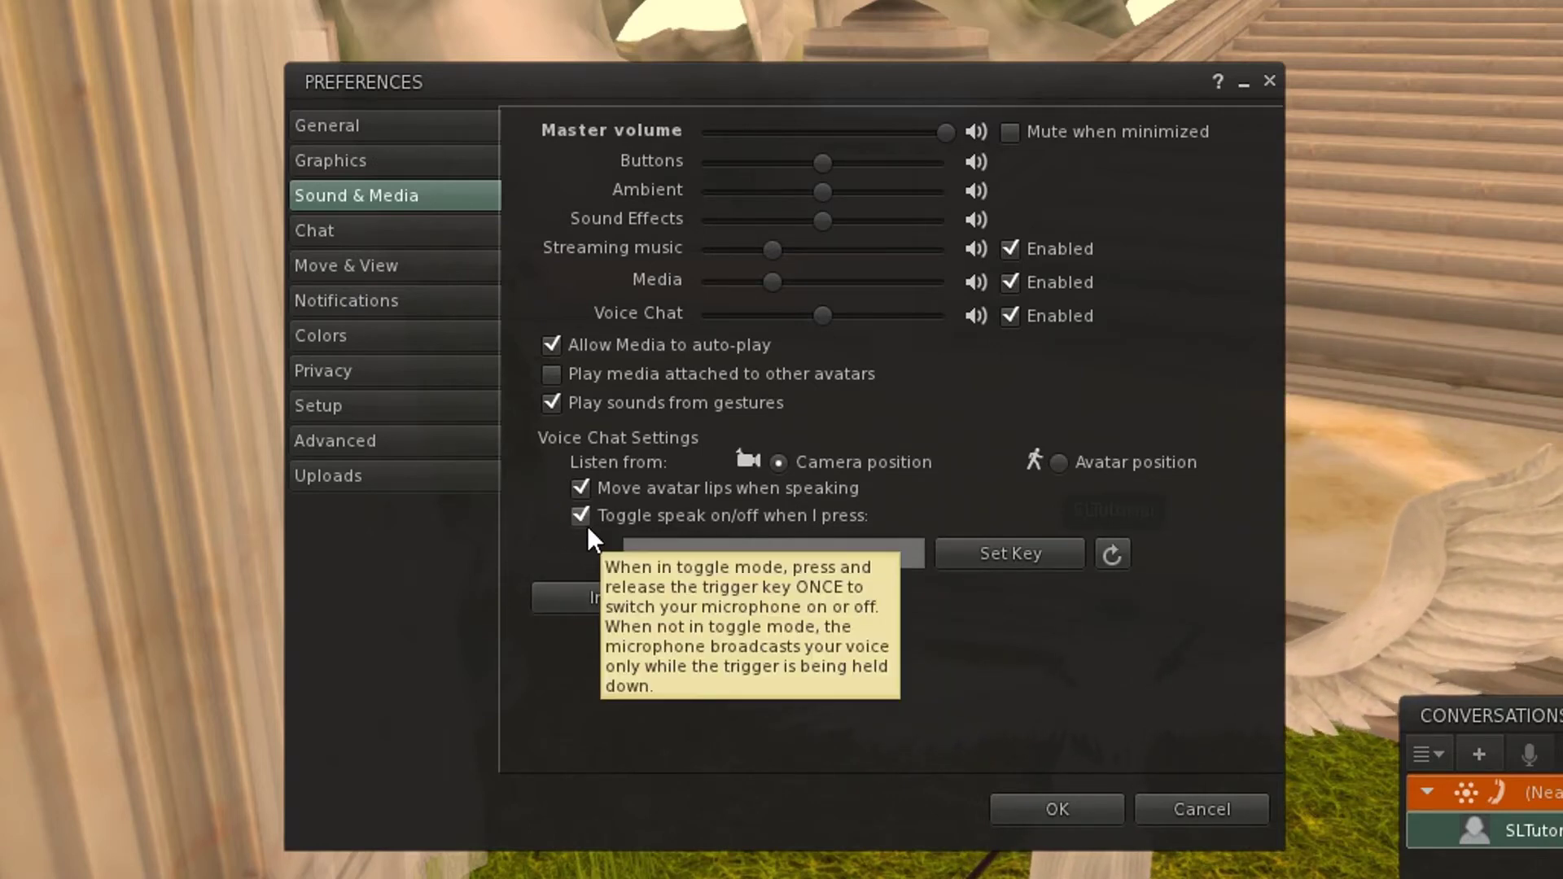
click(586, 522)
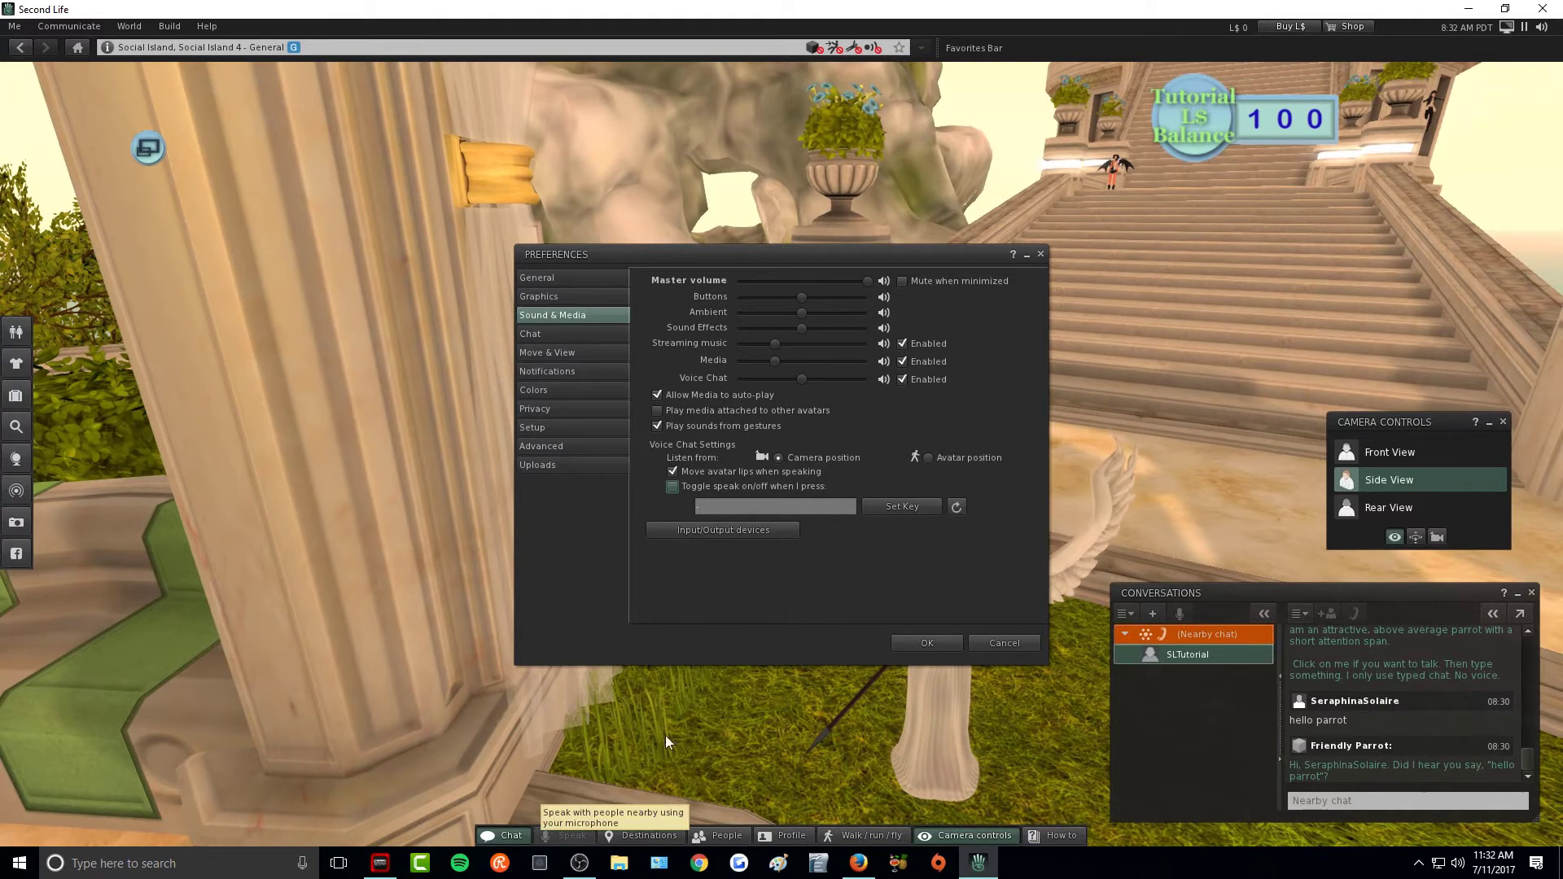
- Re-enable 'Toggle speak on/off', raise Voice Chat volume, lower Buttons volume, and confirm with OK
click(673, 485)
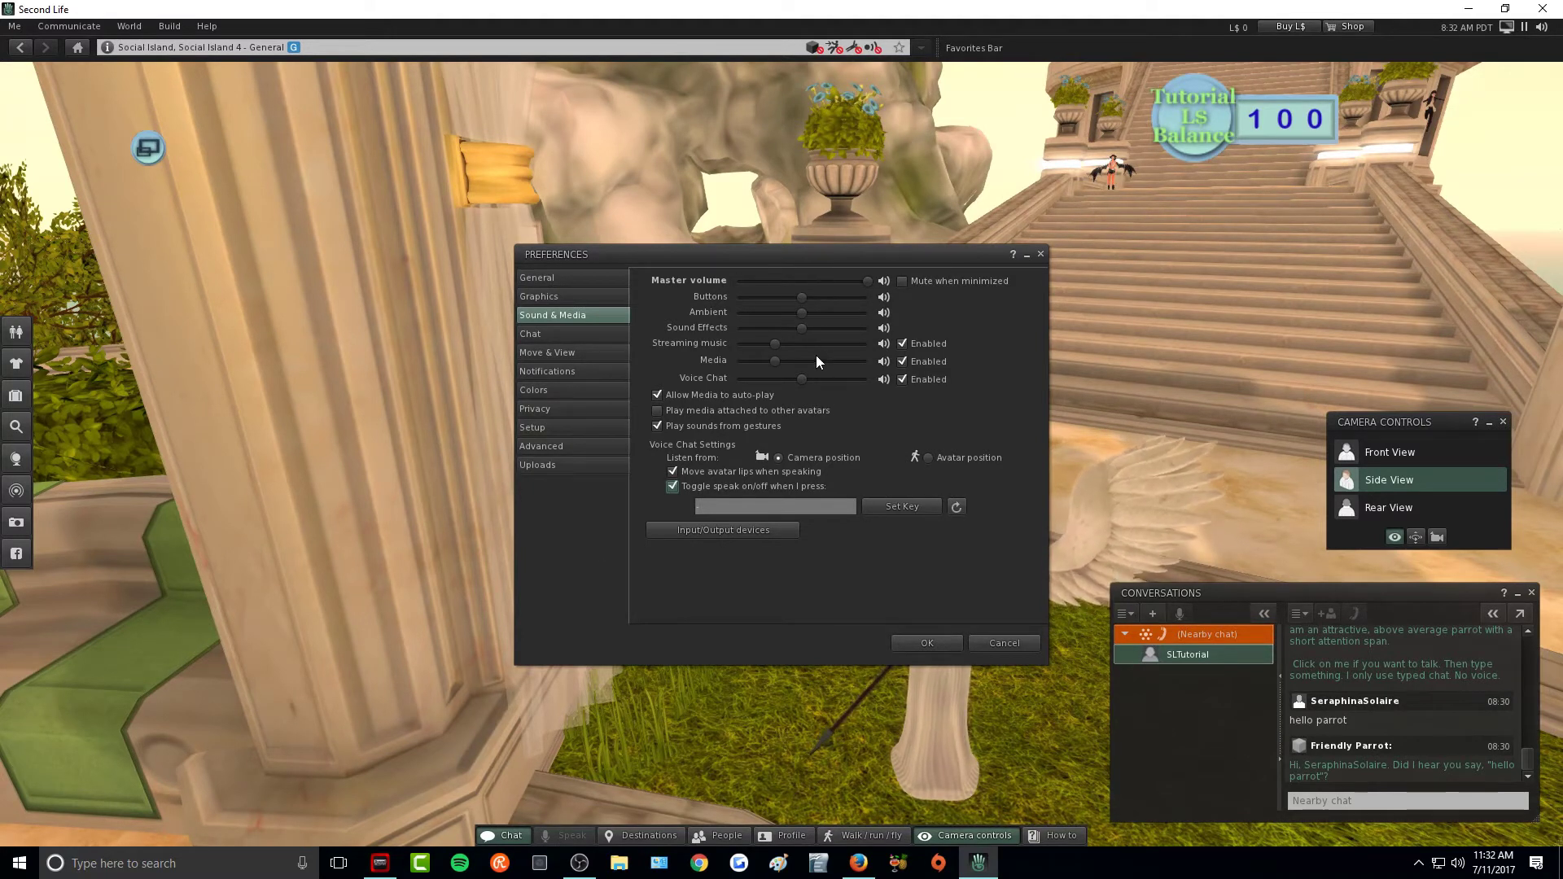
drag(808, 380, 823, 384)
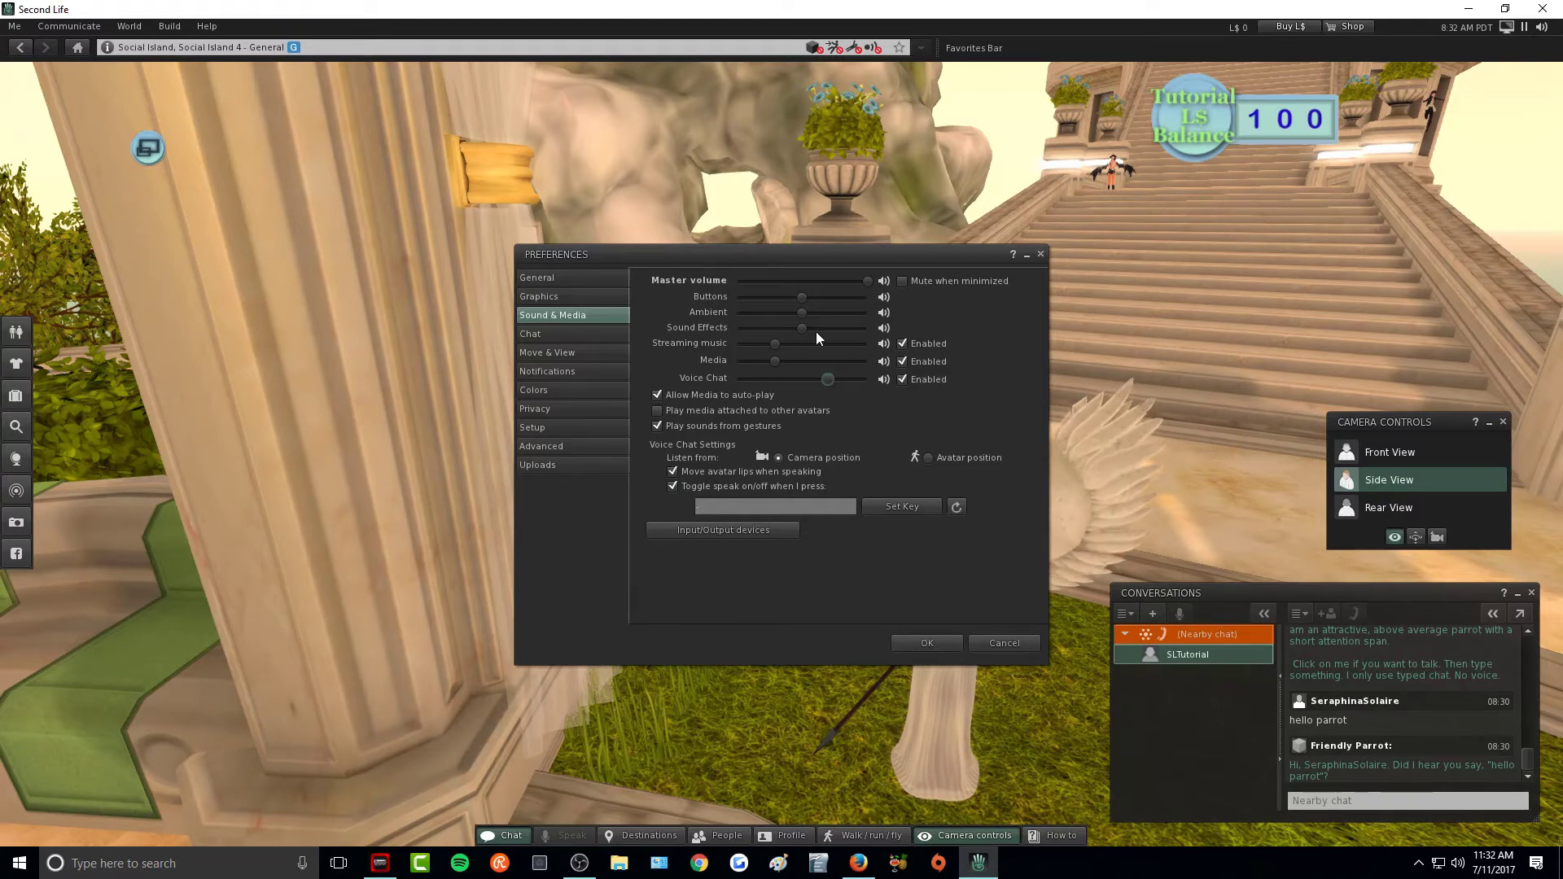
drag(805, 297, 794, 299)
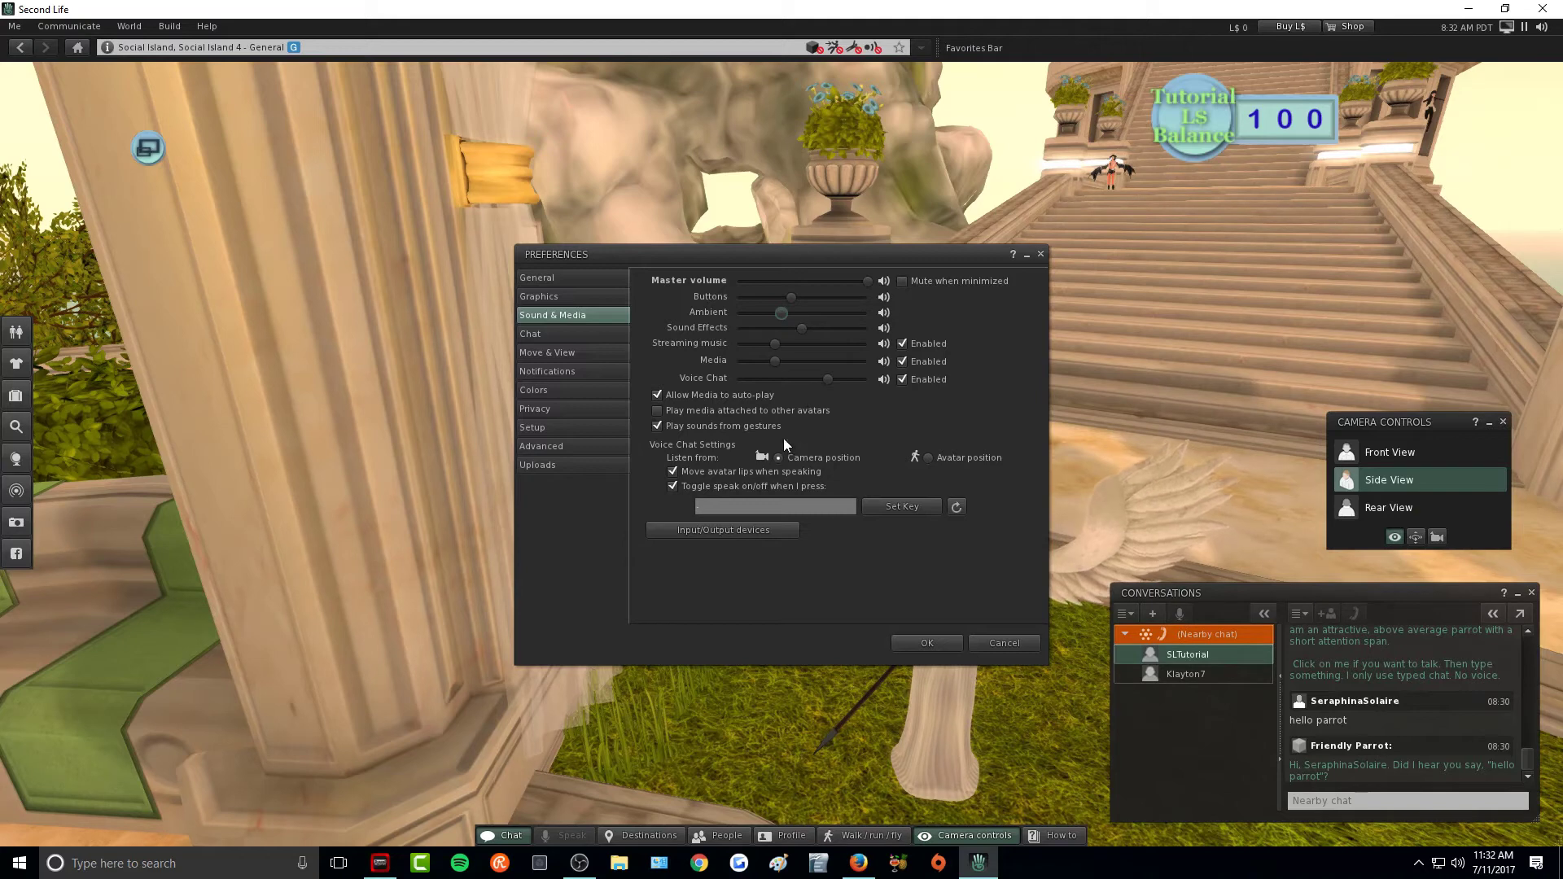
click(936, 645)
mouse_move(1542, 29)
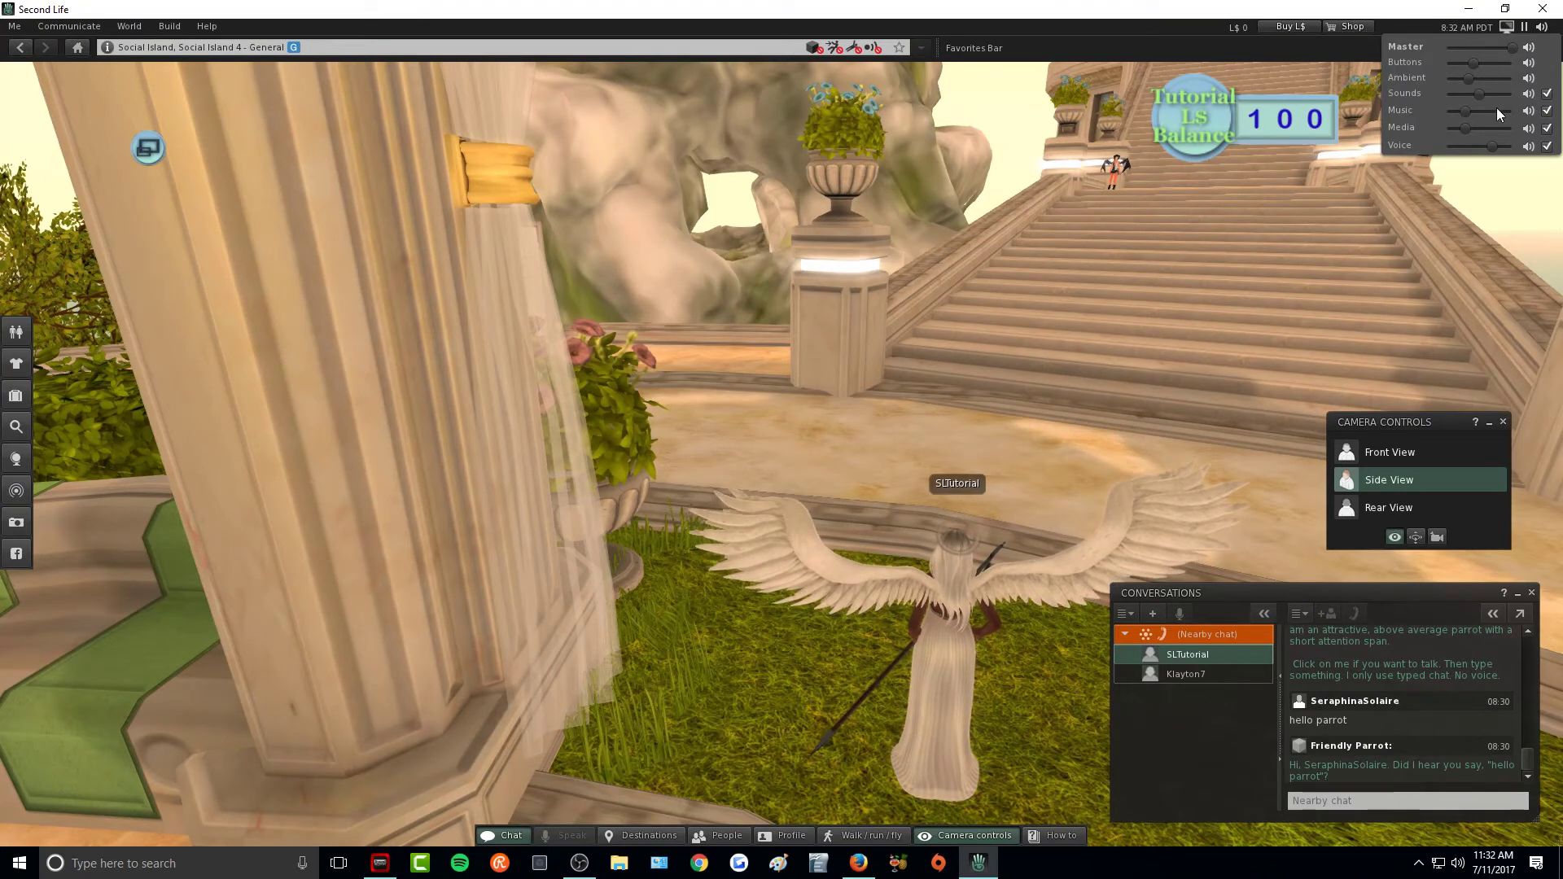
- Nudge the Buttons volume up in the quick volume panel and switch to Front View
drag(1476, 61, 1486, 65)
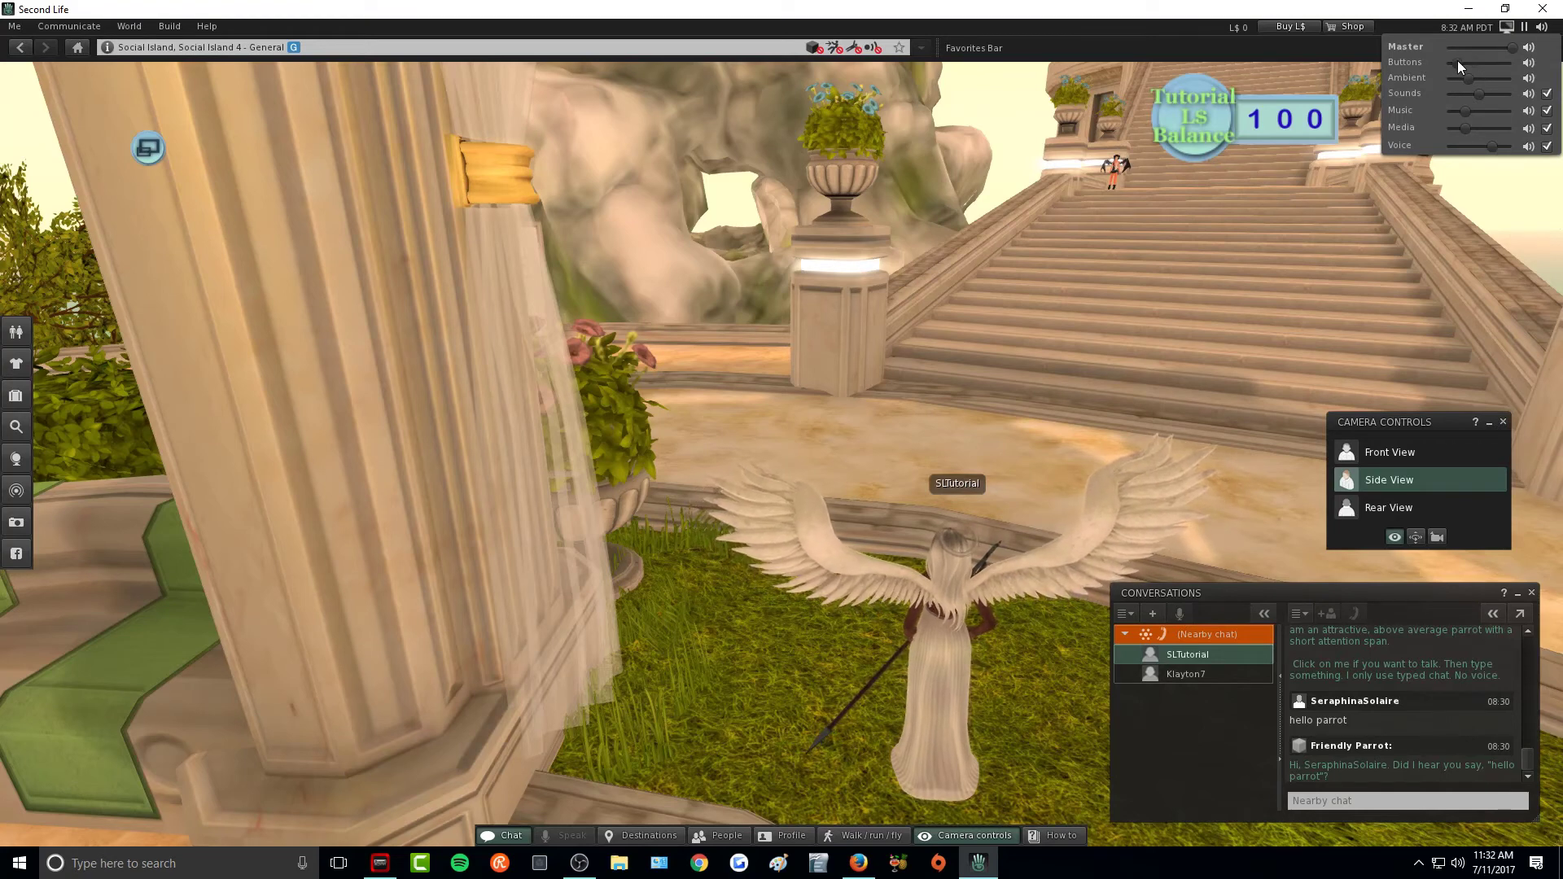
click(1389, 451)
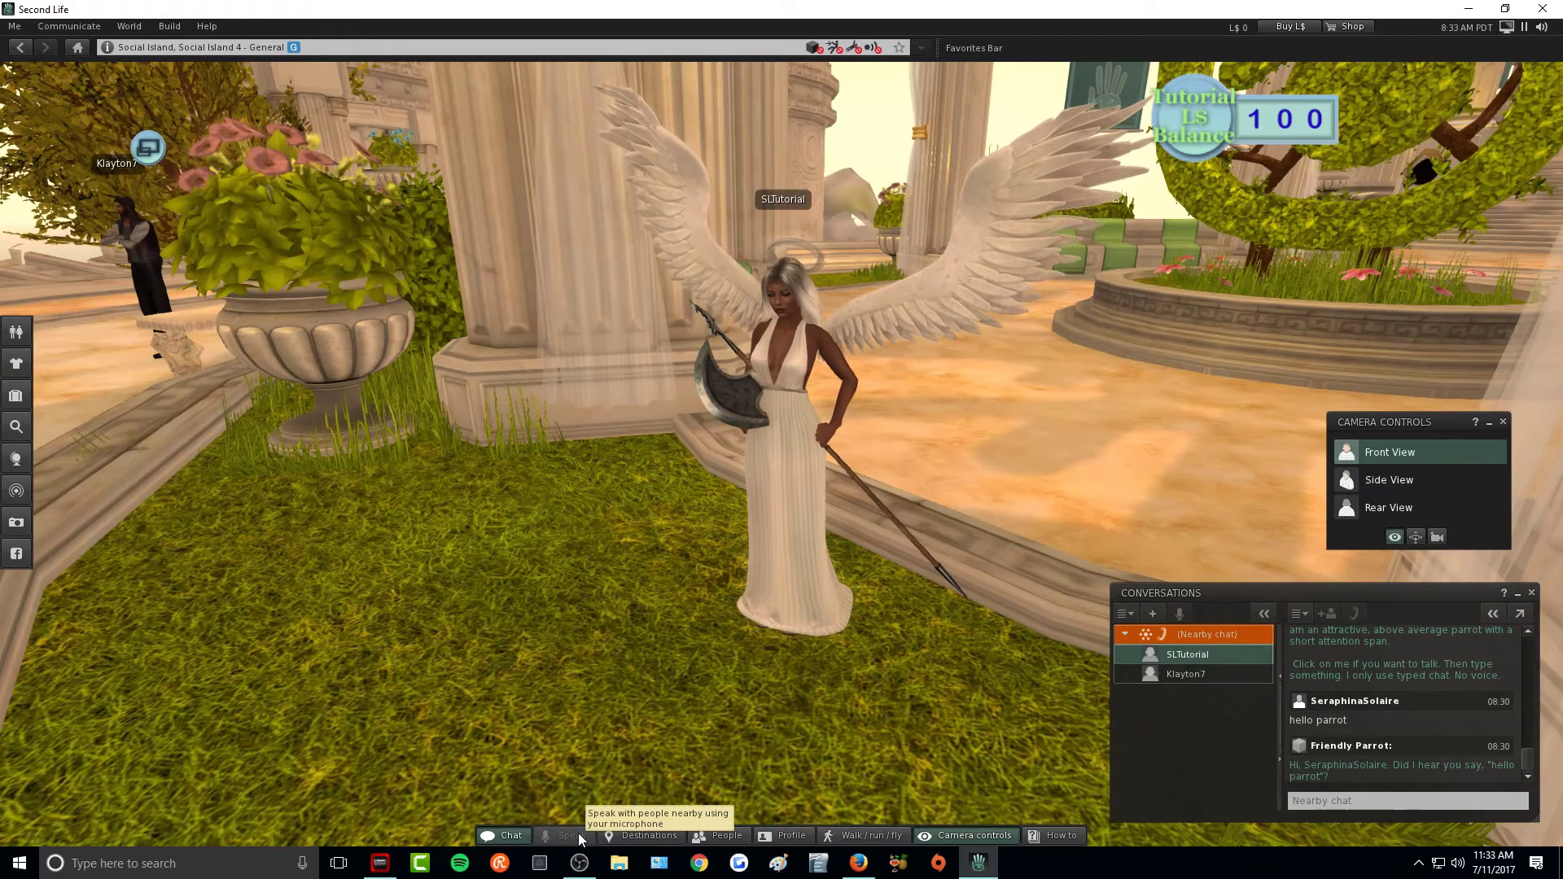